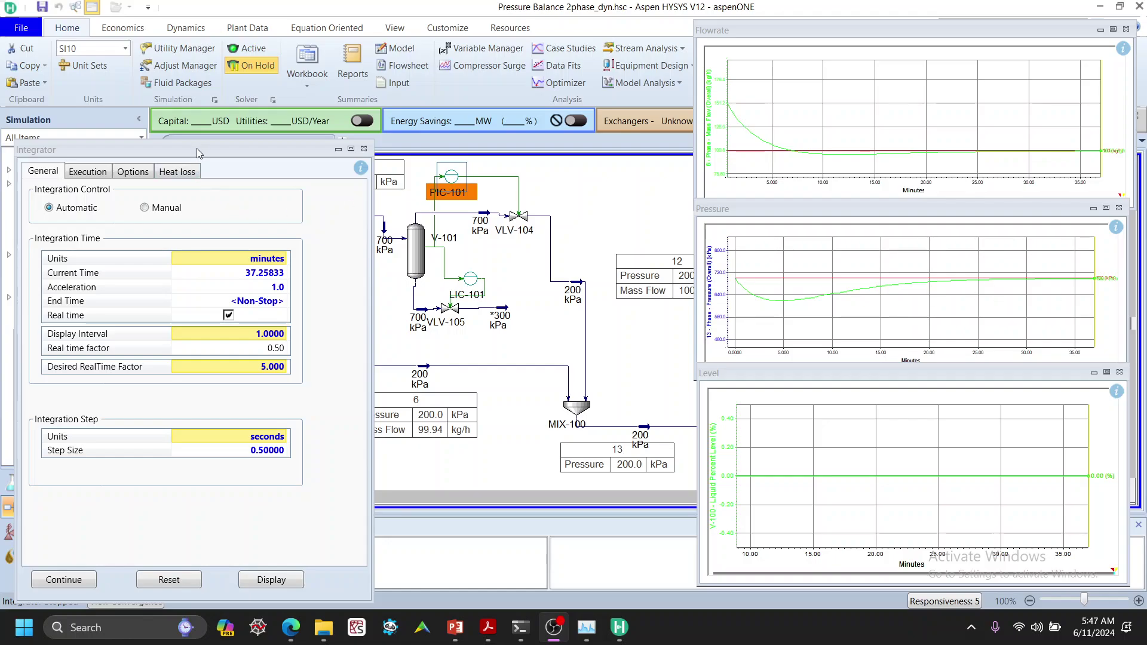
Close the Integrator window and examine both separator trains on the flowsheet, from their feed valves through MIX-100 to the outlet of VLV-106
{"action": "left_click", "coordinate": [363, 149]}
{"action": "left_click", "coordinate": [269, 293]}
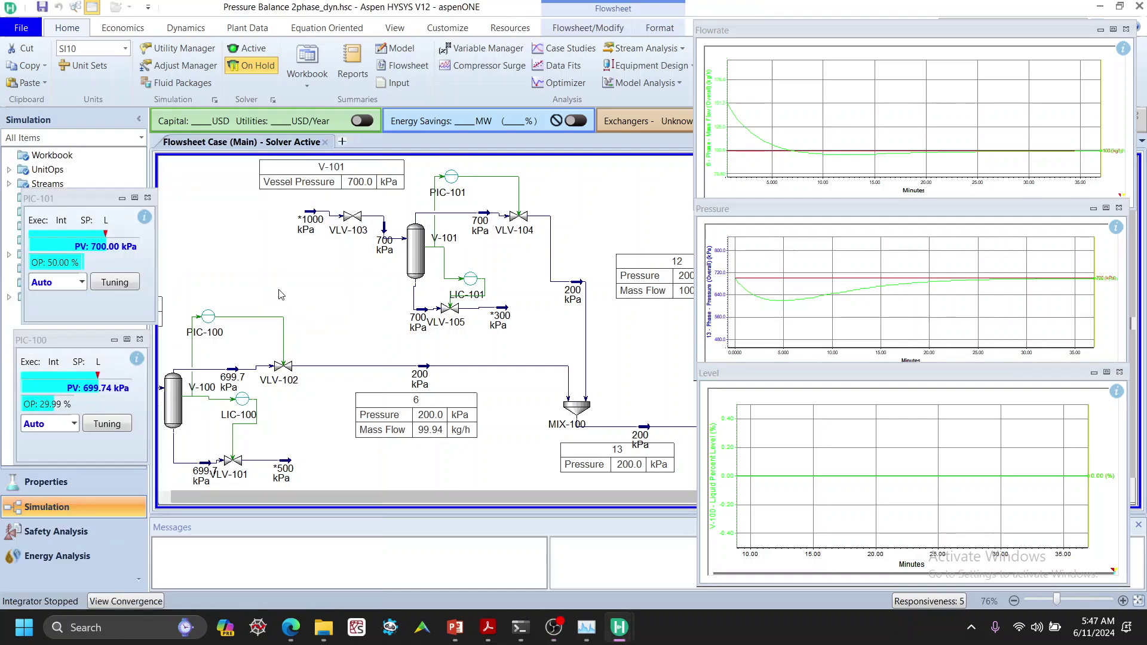
{"action": "left_click", "coordinate": [587, 30]}
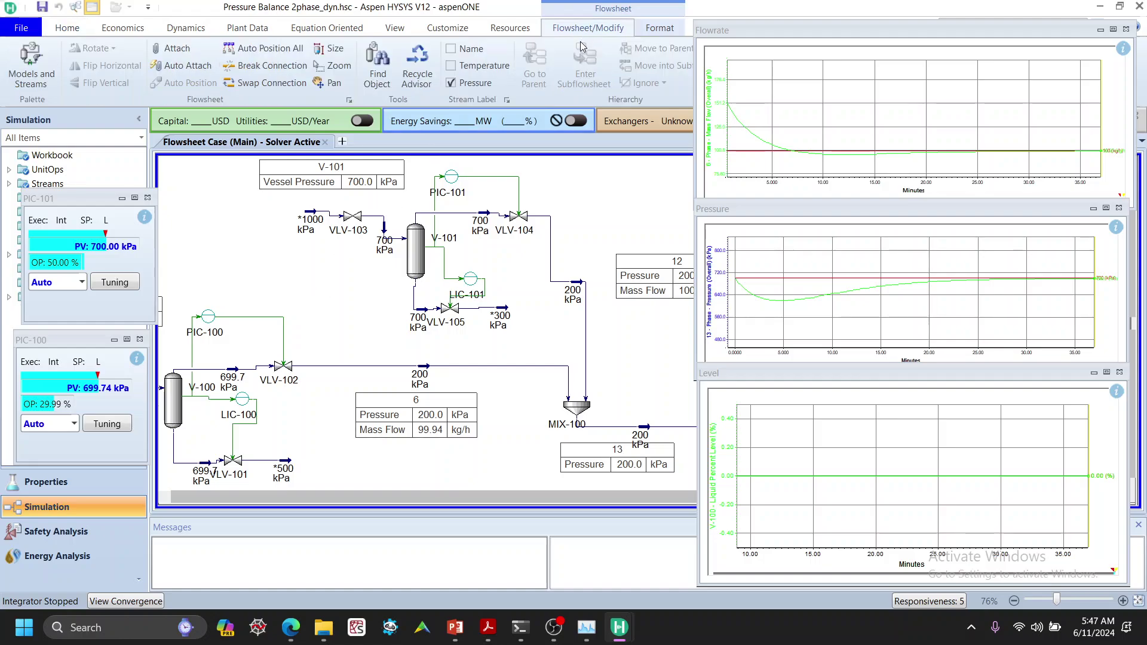
{"action": "left_click_drag", "start_coordinate": [243, 261], "coordinate": [443, 240]}
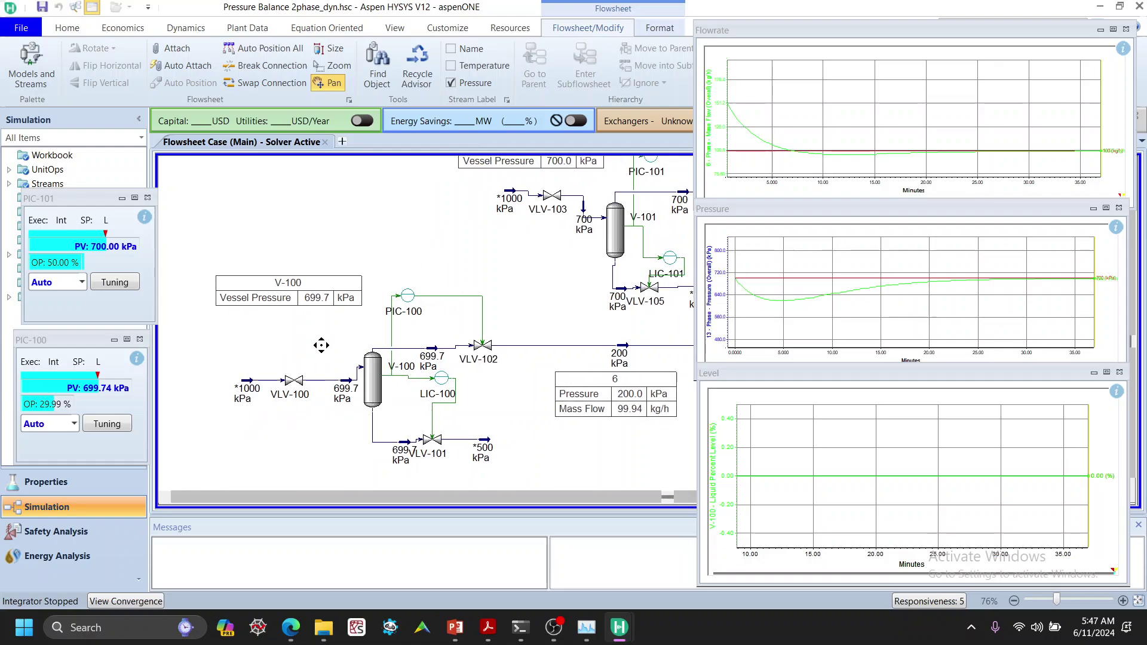
{"action": "left_click_drag", "start_coordinate": [321, 345], "coordinate": [224, 326]}
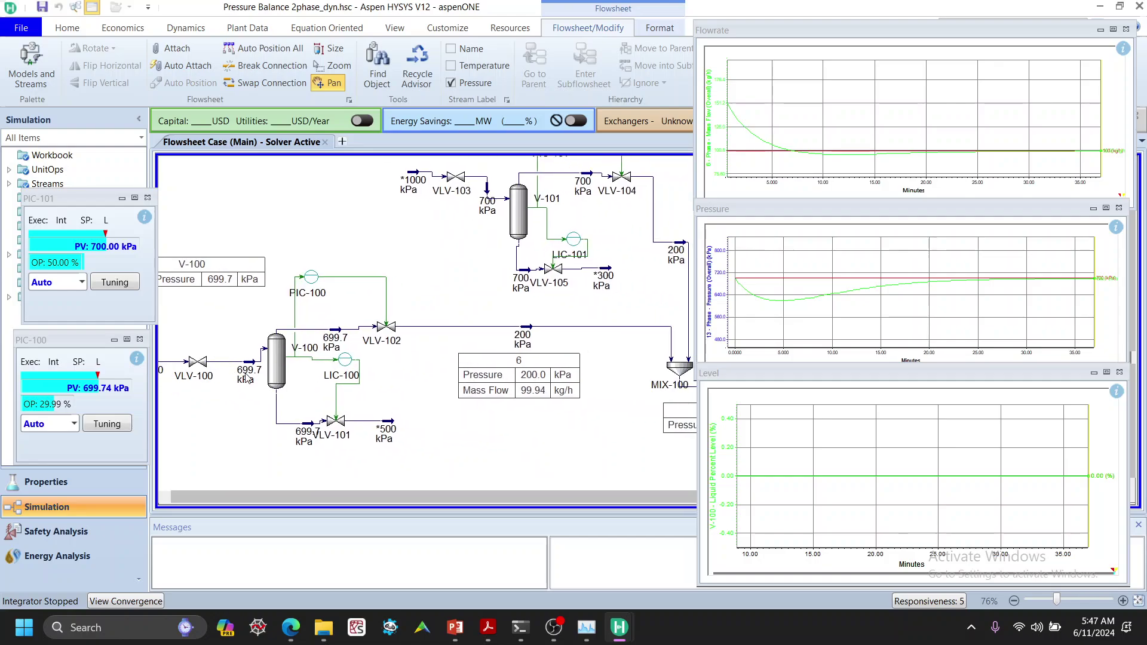
{"action": "left_click_drag", "start_coordinate": [217, 325], "coordinate": [298, 348]}
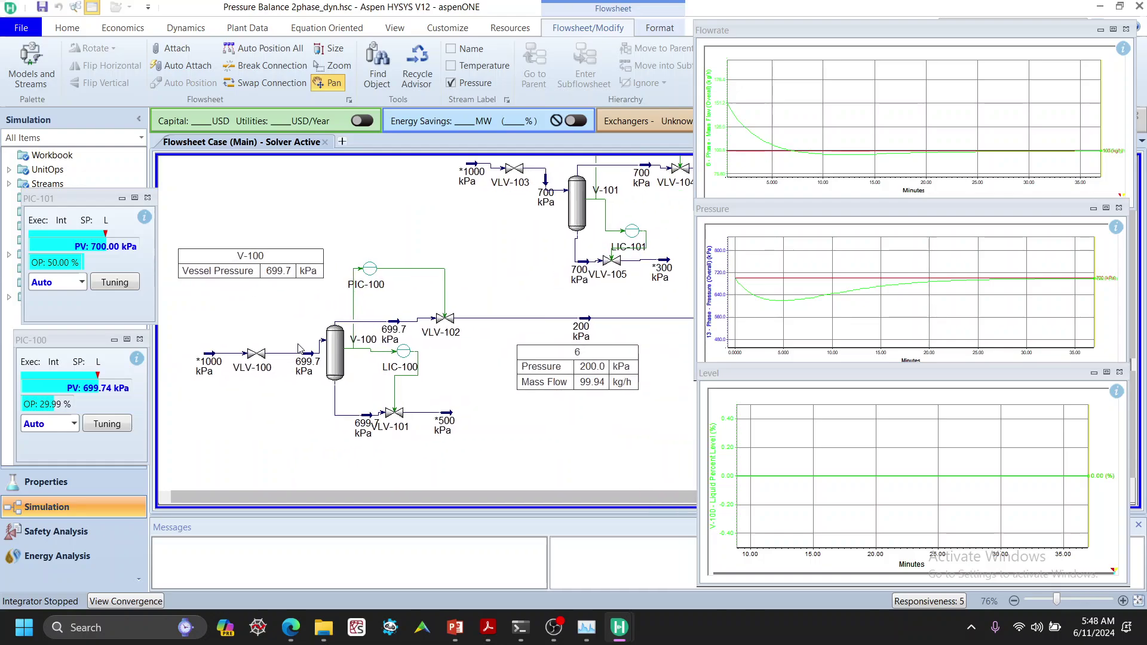
{"action": "left_click_drag", "start_coordinate": [519, 259], "coordinate": [458, 248]}
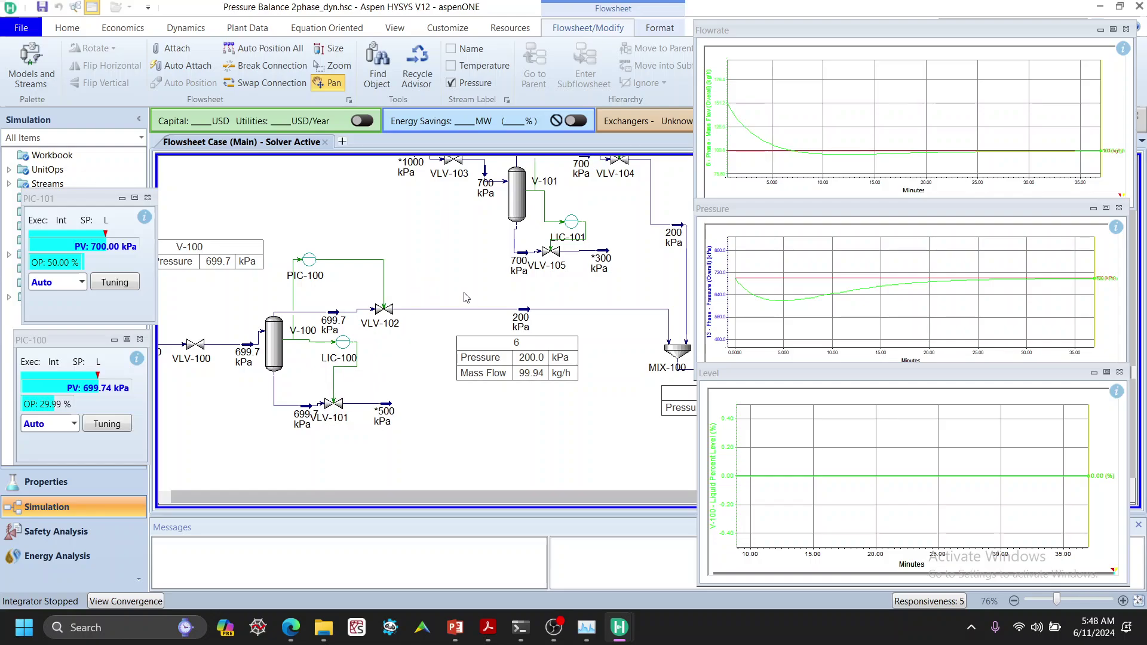
{"action": "left_click_drag", "start_coordinate": [480, 272], "coordinate": [264, 292]}
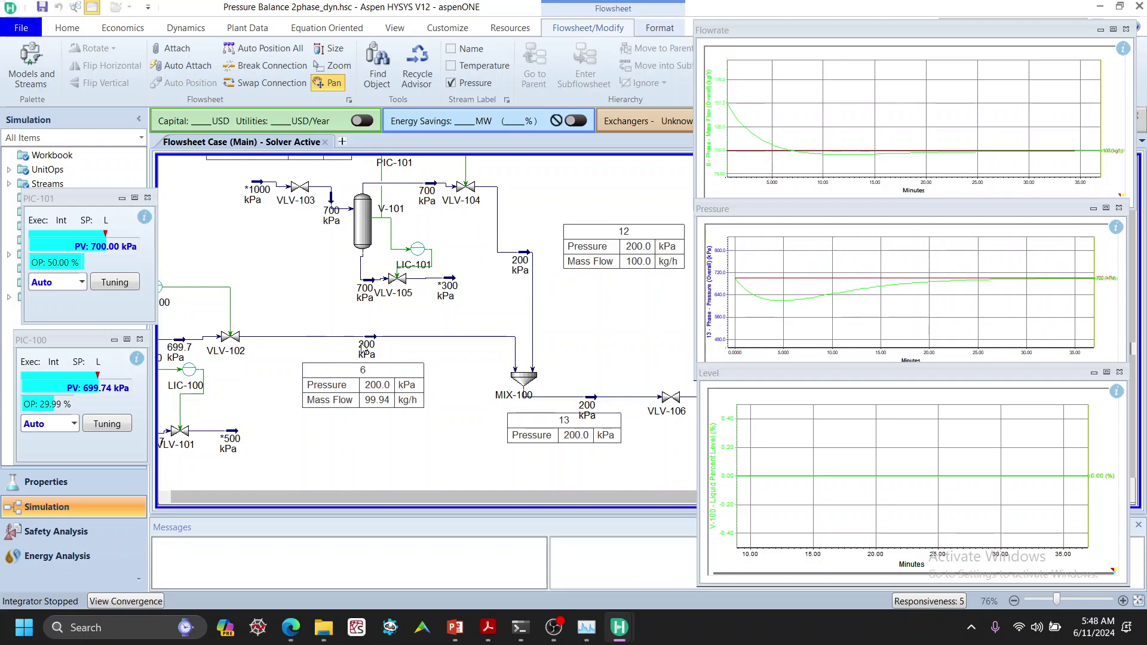
{"action": "mouse_move", "coordinate": [497, 408]}
{"action": "left_click_drag", "start_coordinate": [460, 442], "coordinate": [281, 397]}
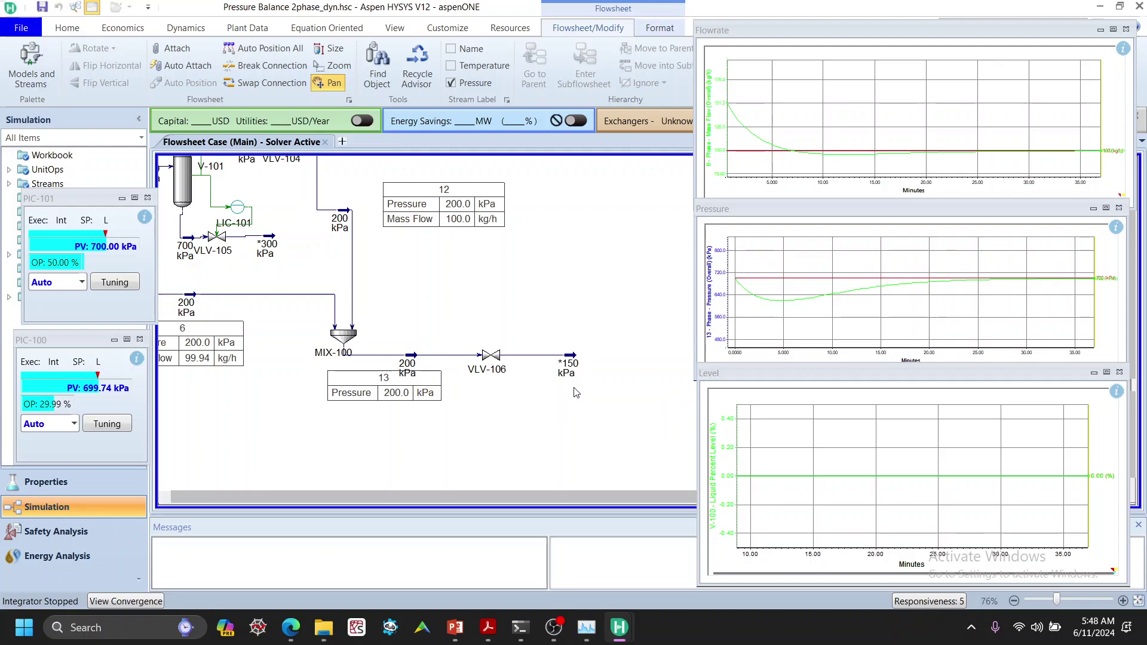
{"action": "left_click_drag", "start_coordinate": [286, 349], "coordinate": [498, 381]}
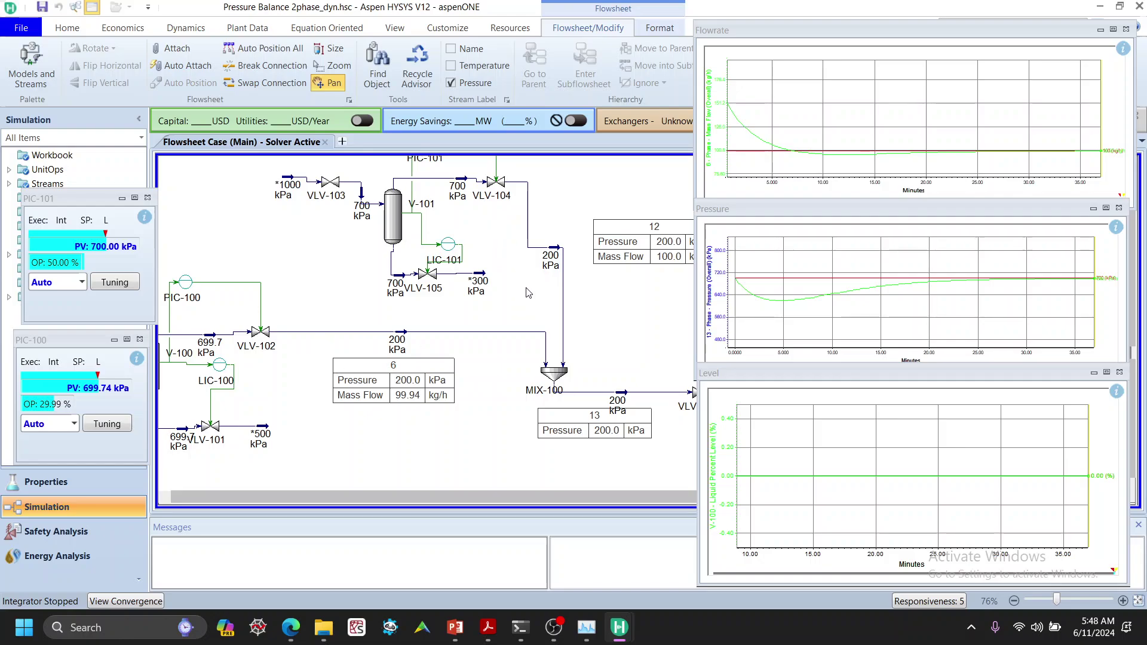
{"action": "left_click_drag", "start_coordinate": [321, 277], "coordinate": [493, 298]}
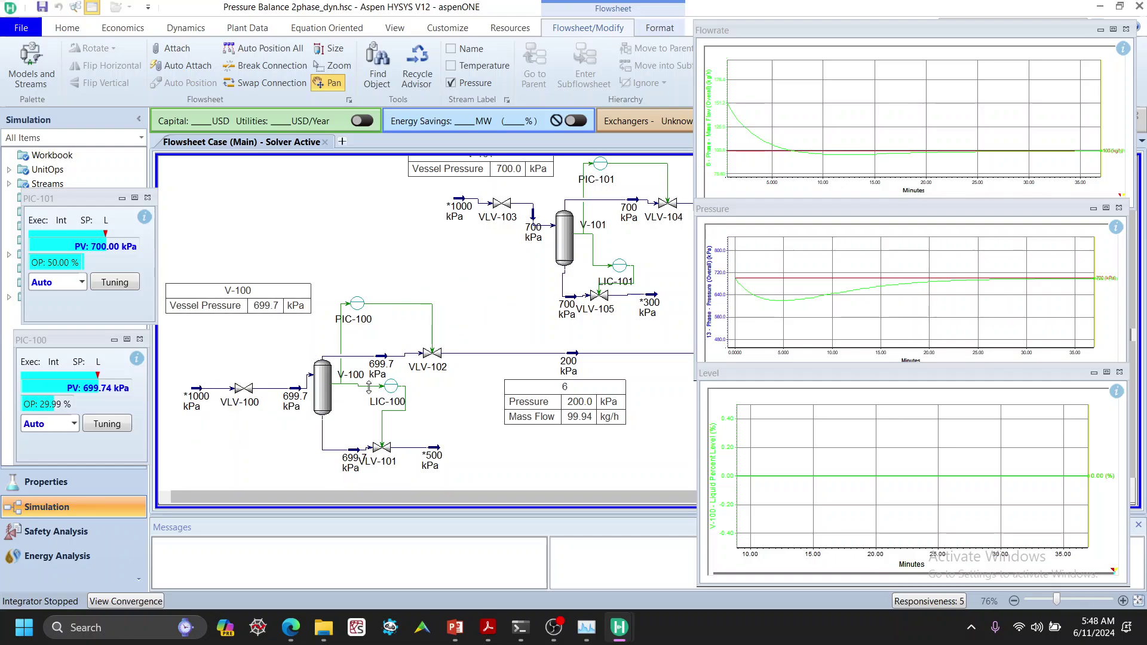
{"action": "mouse_move", "coordinate": [366, 375]}
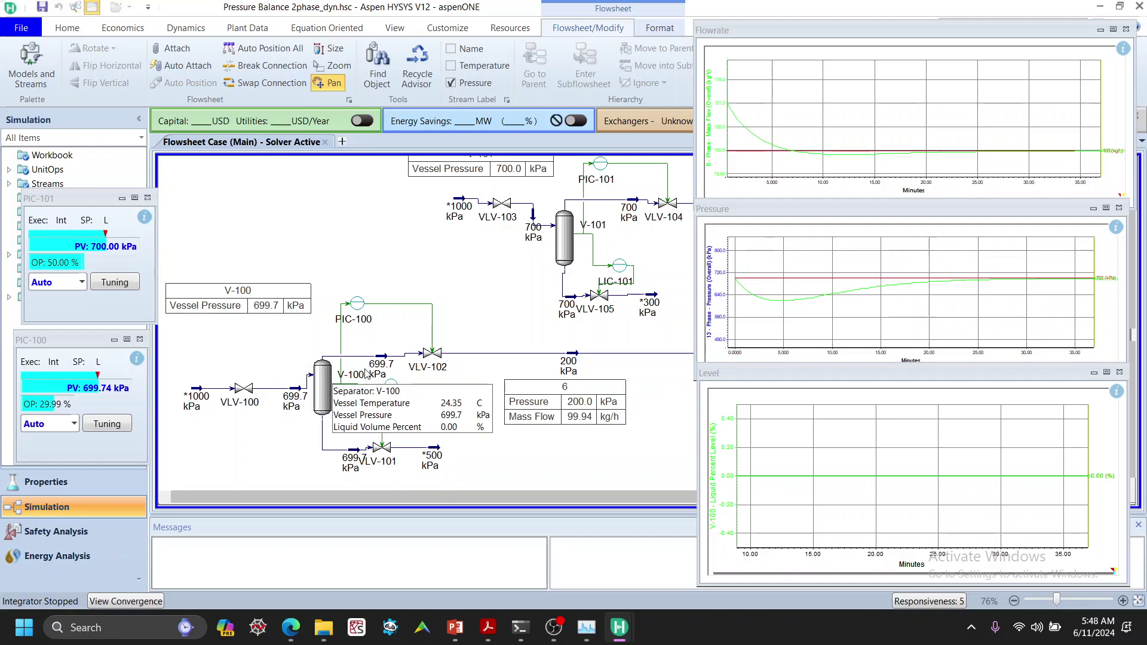
{"action": "left_click_drag", "start_coordinate": [490, 303], "coordinate": [382, 310]}
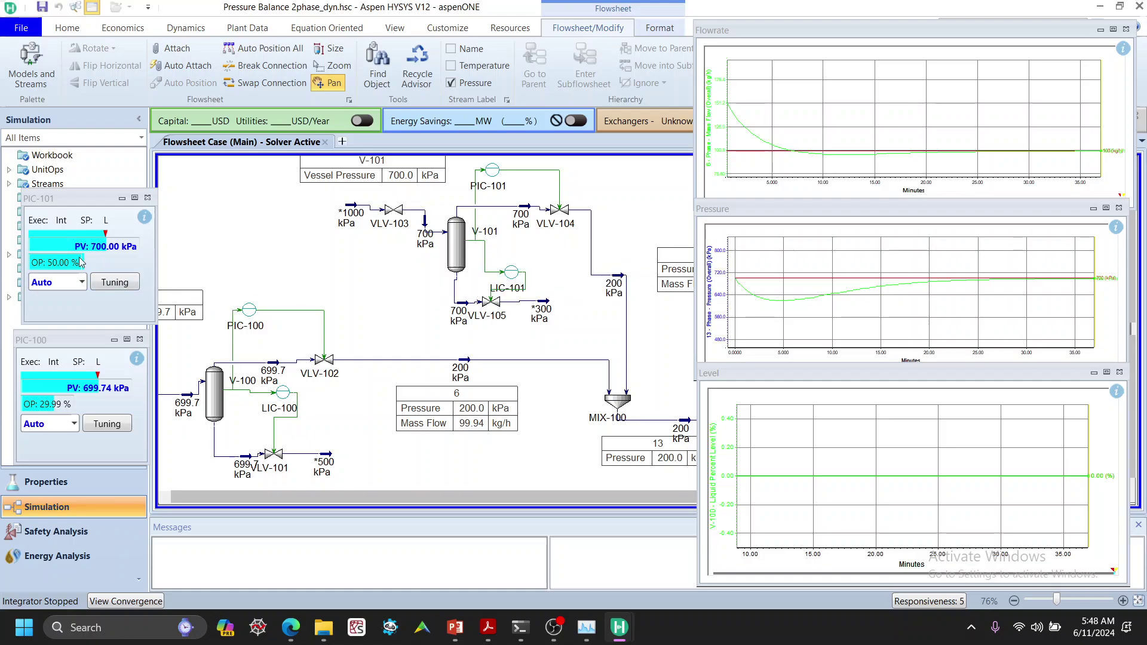
Compare the process values and outputs of controllers PIC-101 and PIC-100, and inspect streams 6, 12 and 13 around MIX-100
{"action": "mouse_move", "coordinate": [104, 253]}
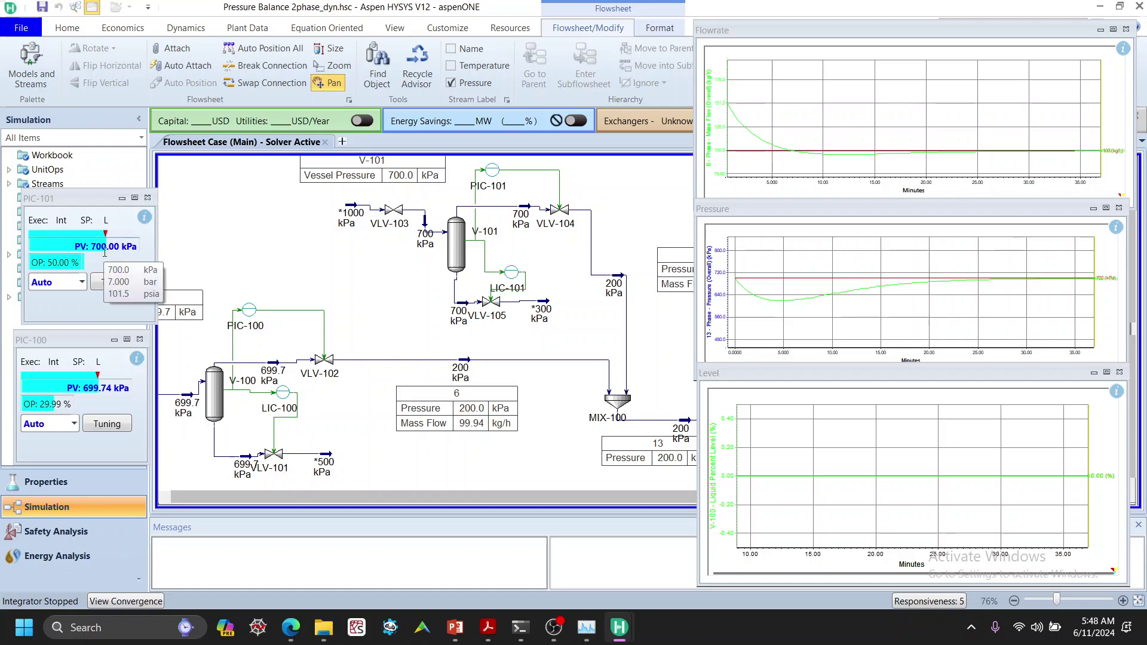
{"action": "mouse_move", "coordinate": [41, 263]}
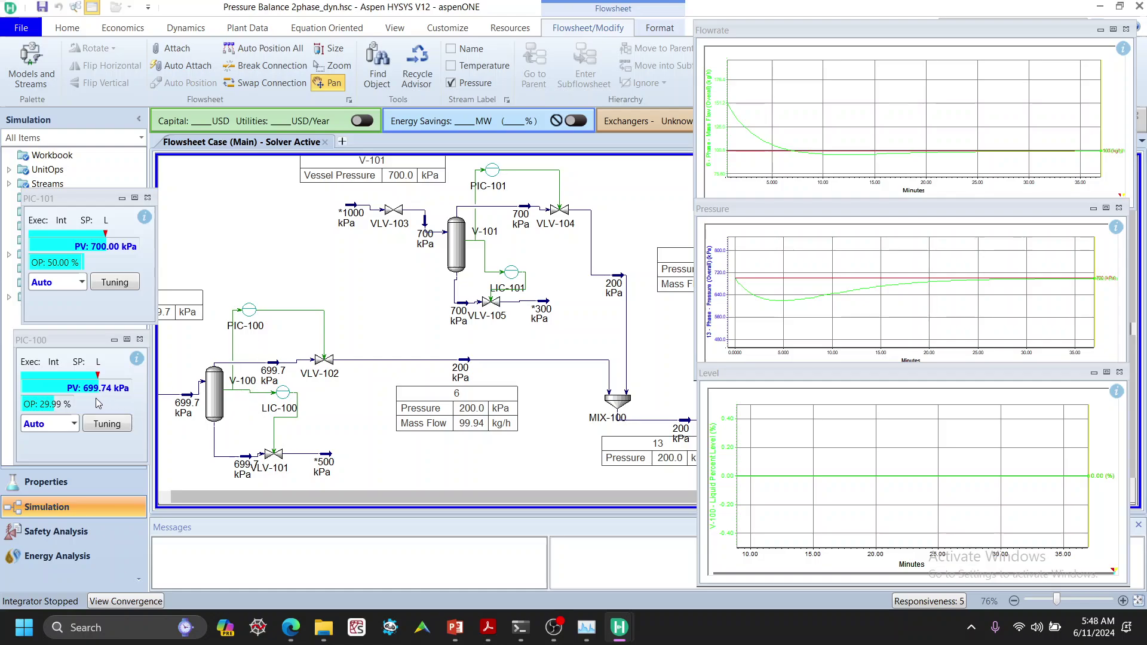
{"action": "mouse_move", "coordinate": [90, 393]}
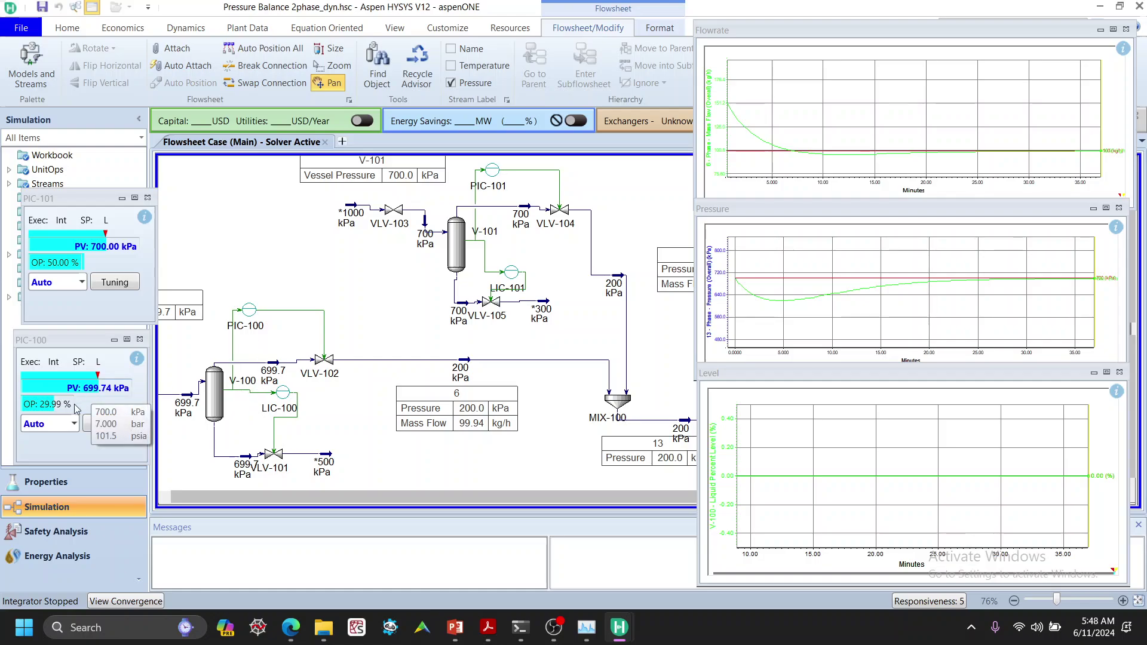
{"action": "mouse_move", "coordinate": [57, 416]}
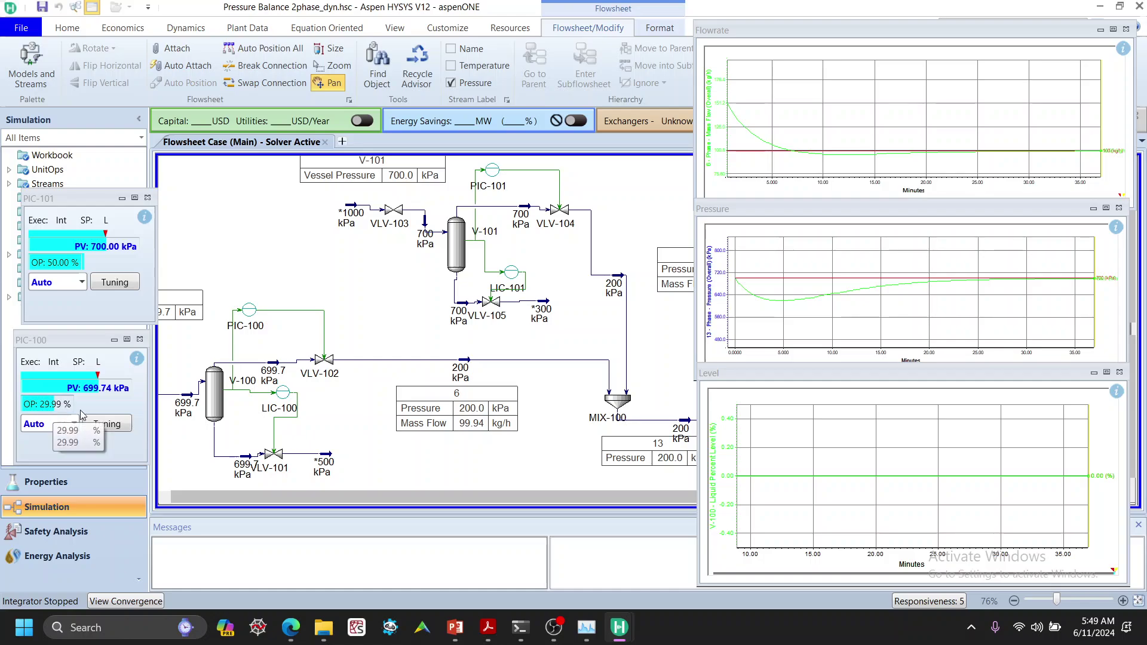
{"action": "left_click_drag", "start_coordinate": [545, 432], "coordinate": [341, 407]}
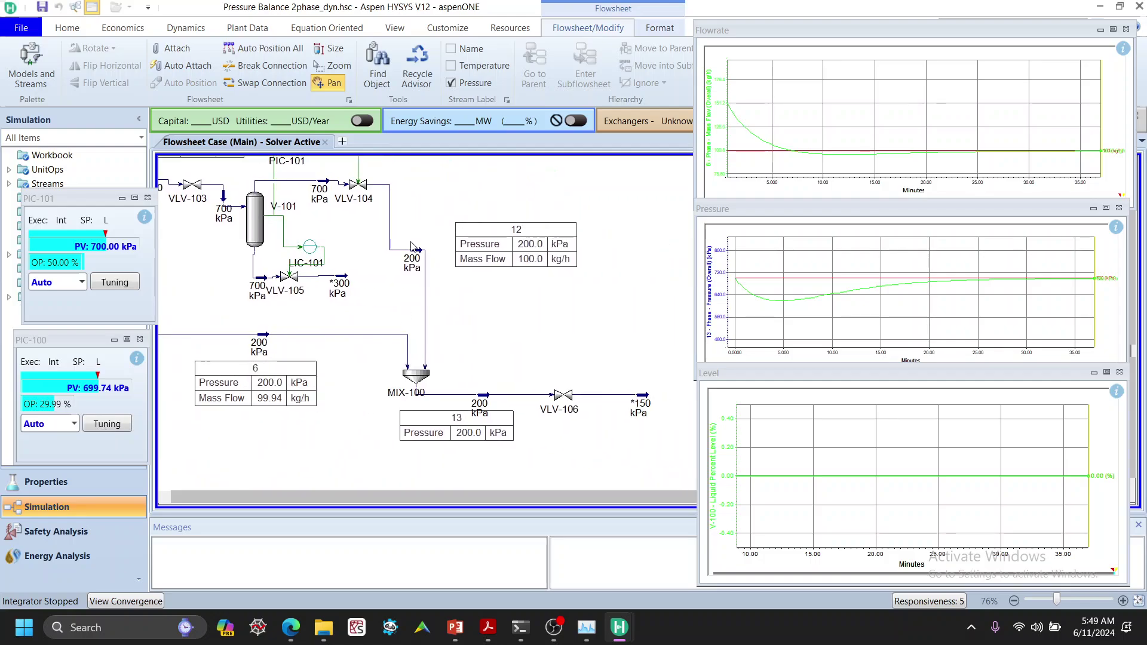
{"action": "left_click_drag", "start_coordinate": [458, 338], "coordinate": [625, 349]}
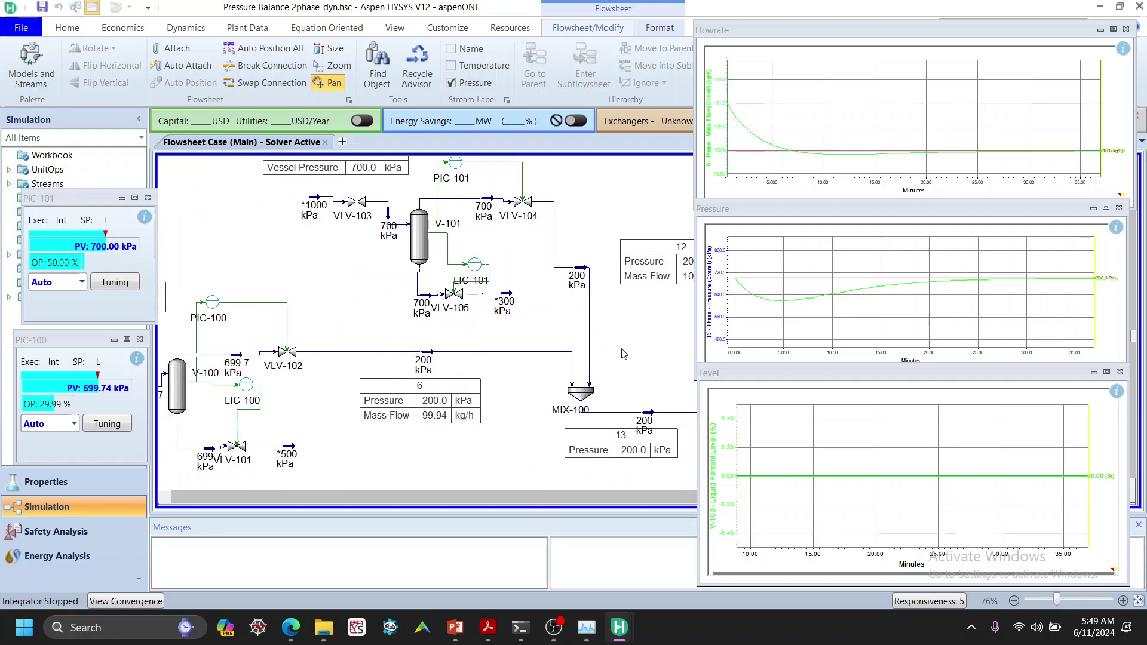
{"action": "left_click_drag", "start_coordinate": [562, 328], "coordinate": [412, 287]}
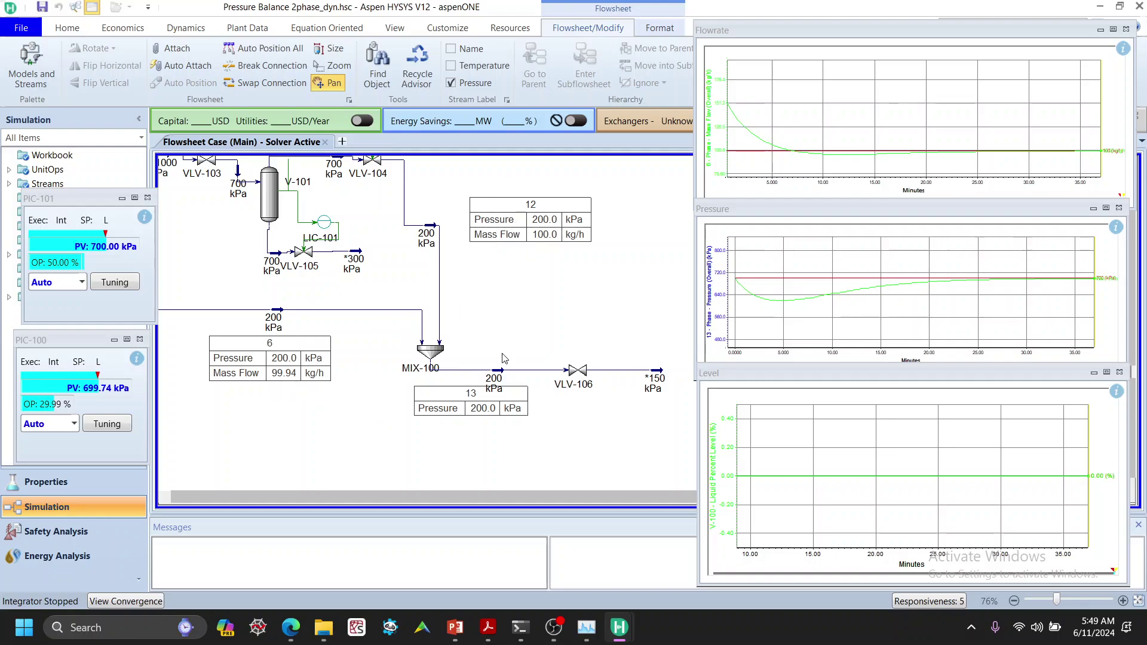
{"action": "left_click_drag", "start_coordinate": [561, 330], "coordinate": [592, 365]}
{"action": "left_click_drag", "start_coordinate": [604, 279], "coordinate": [646, 300]}
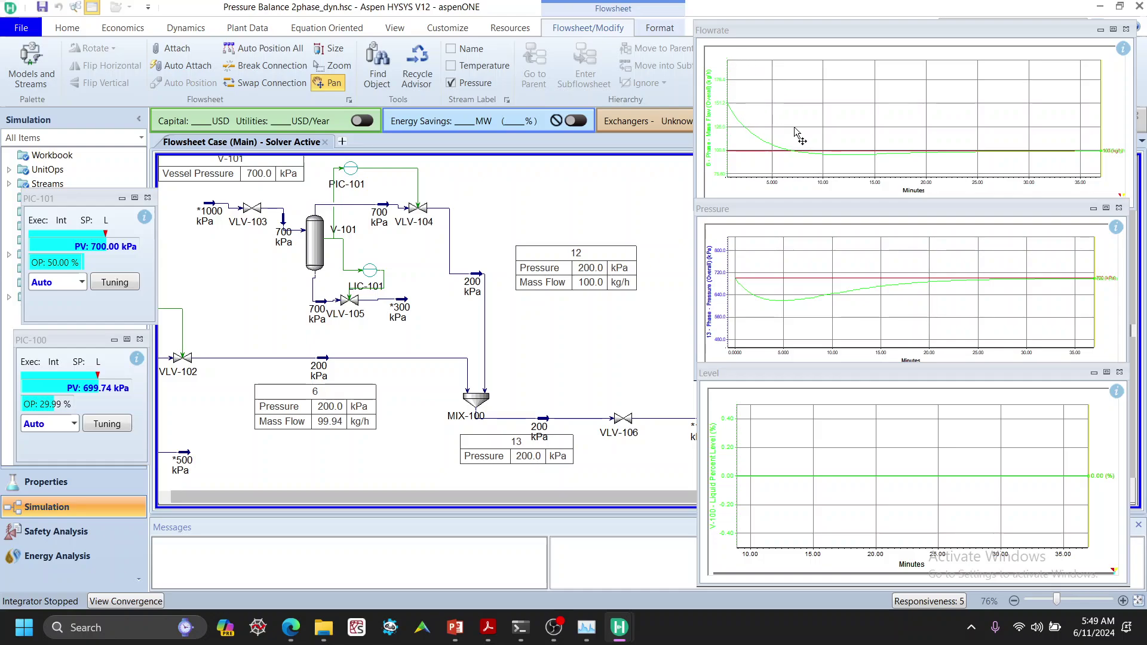
Show the legend of the Flowrate strip chart and place it, reduced in size, beside the chart
{"action": "right_click", "coordinate": [794, 108]}
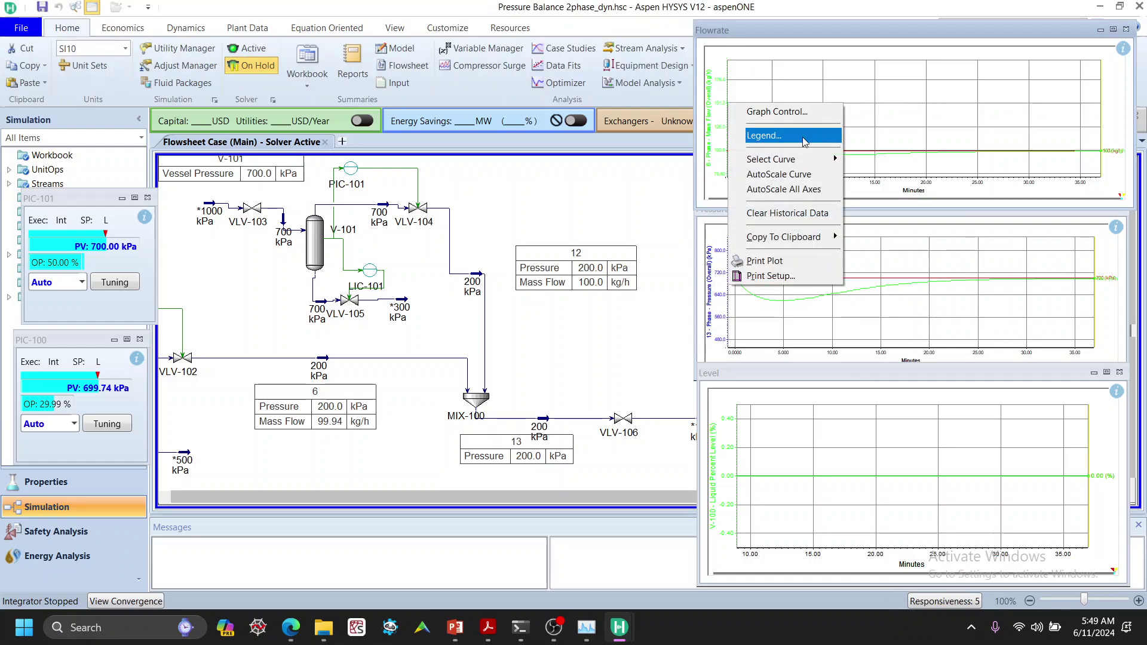
{"action": "left_click", "coordinate": [804, 142]}
{"action": "left_click_drag", "start_coordinate": [257, 51], "coordinate": [538, 32]}
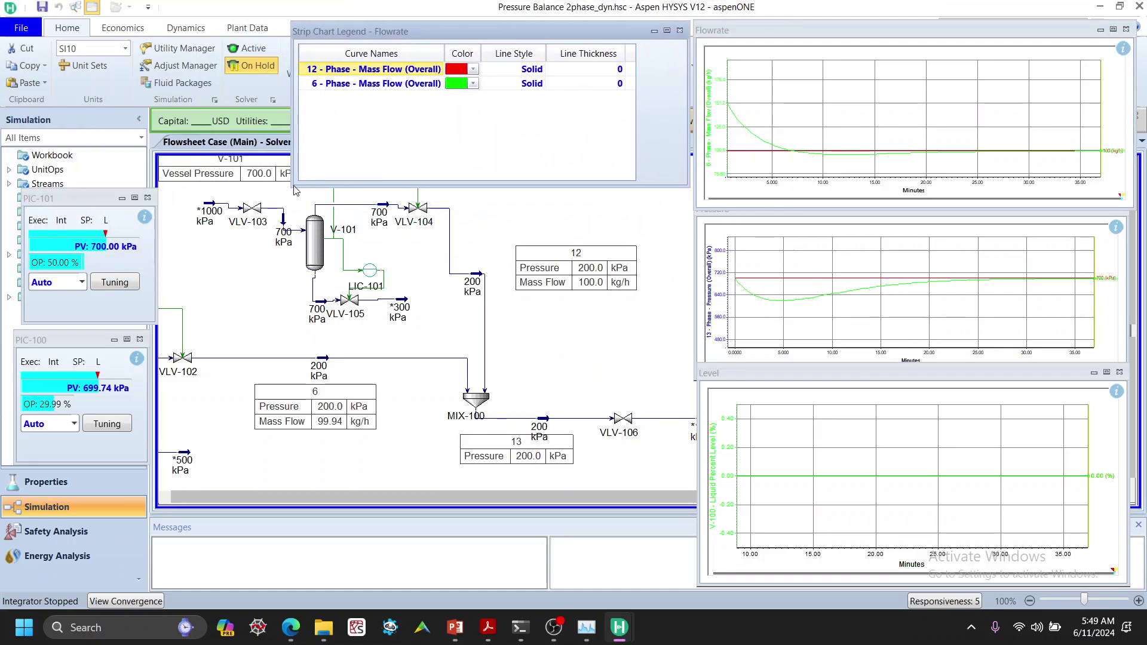
{"action": "left_click_drag", "start_coordinate": [292, 187], "coordinate": [470, 113]}
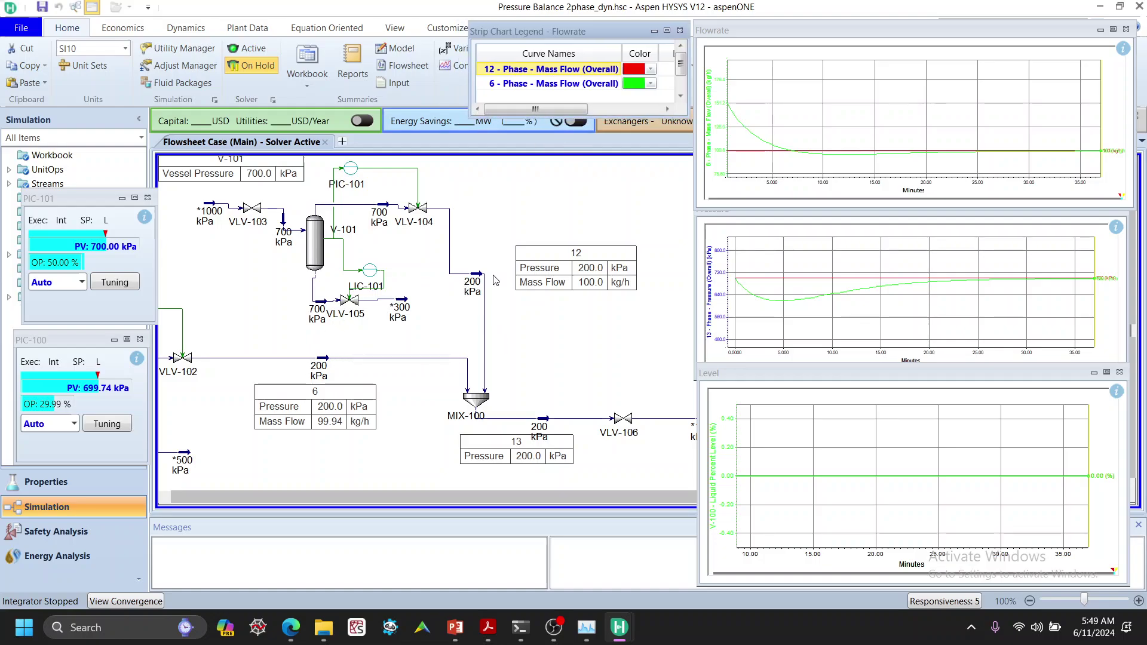
Show the legend of the Pressure strip chart, shrink it to its curve names and colors, and place it directly below that chart
{"action": "right_click", "coordinate": [778, 257]}
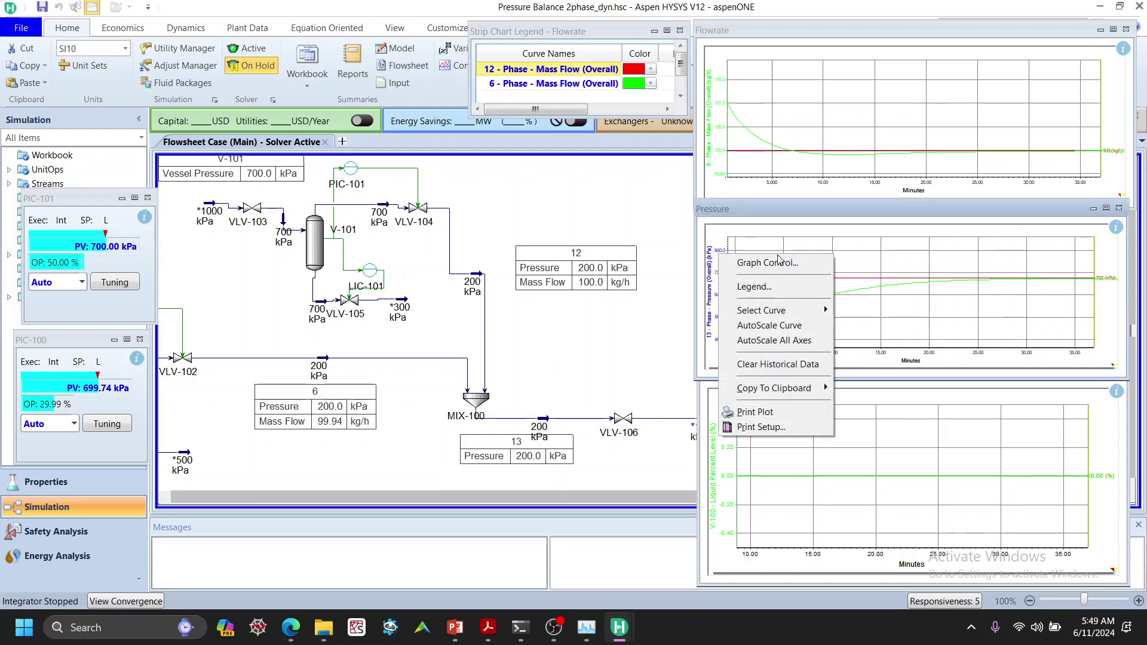
{"action": "left_click", "coordinate": [773, 284]}
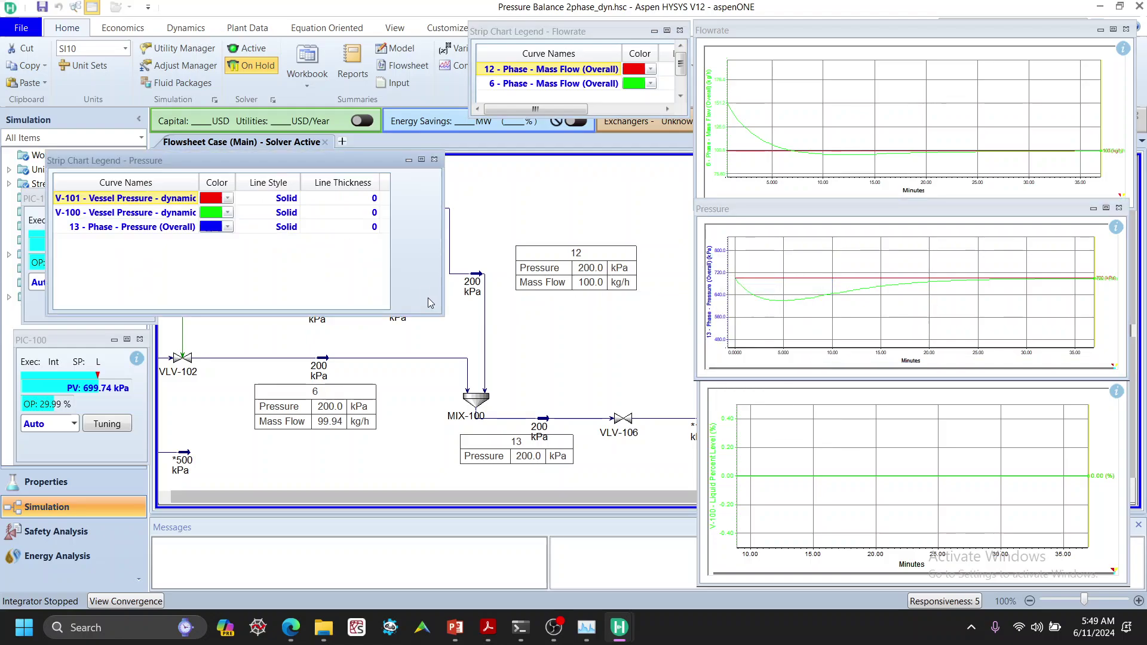
{"action": "left_click_drag", "start_coordinate": [443, 315], "coordinate": [269, 261]}
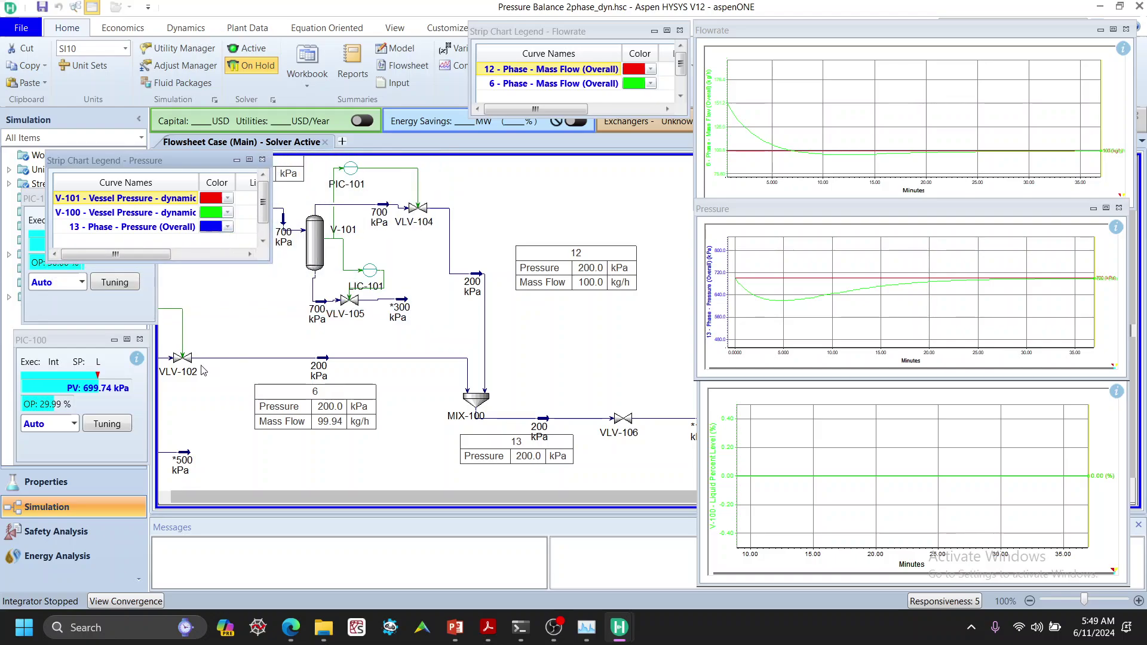
{"action": "left_click", "coordinate": [209, 409]}
{"action": "scroll", "coordinate": [208, 410], "scroll_direction": "down", "scroll_amount": 1}
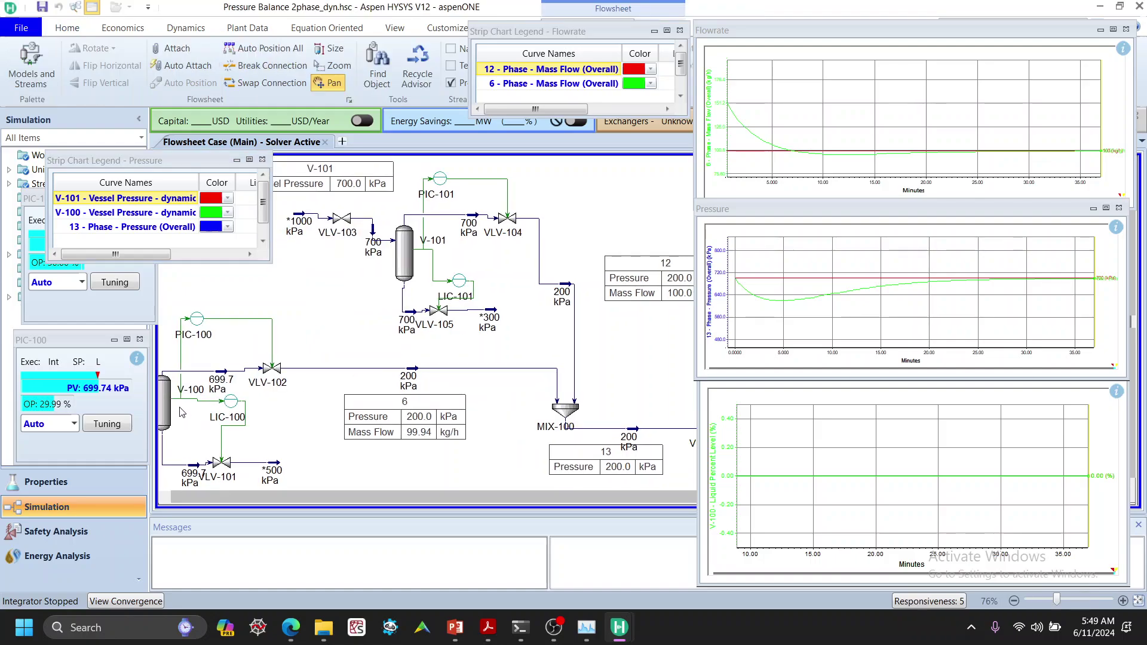
{"action": "mouse_move", "coordinate": [402, 262]}
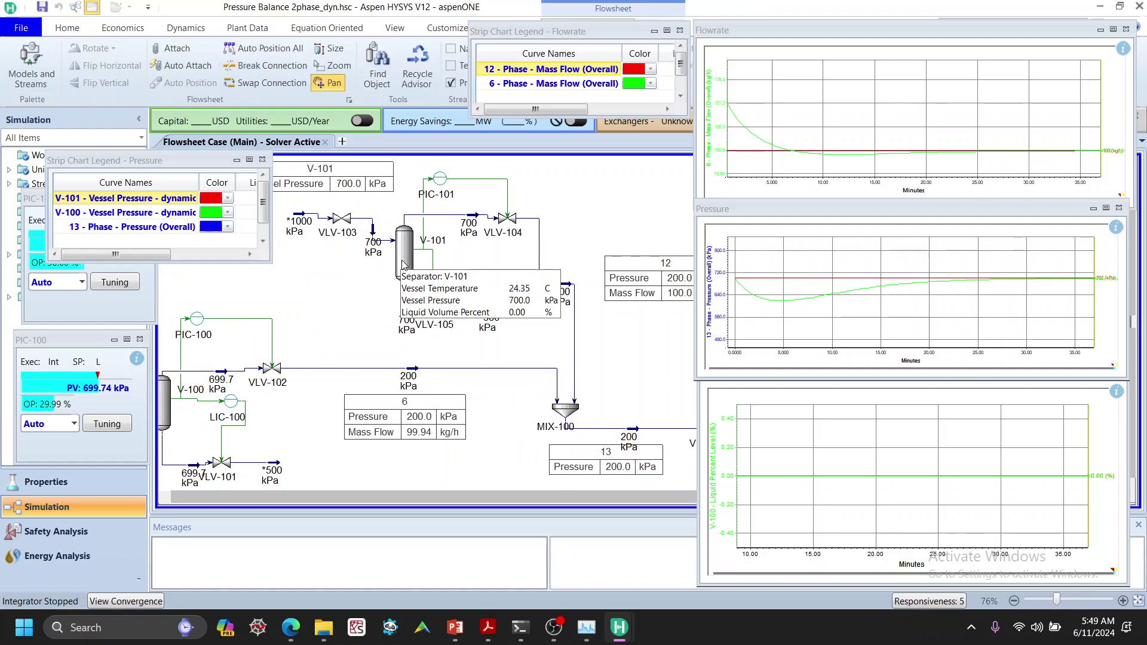
{"action": "left_click_drag", "start_coordinate": [205, 164], "coordinate": [629, 117]}
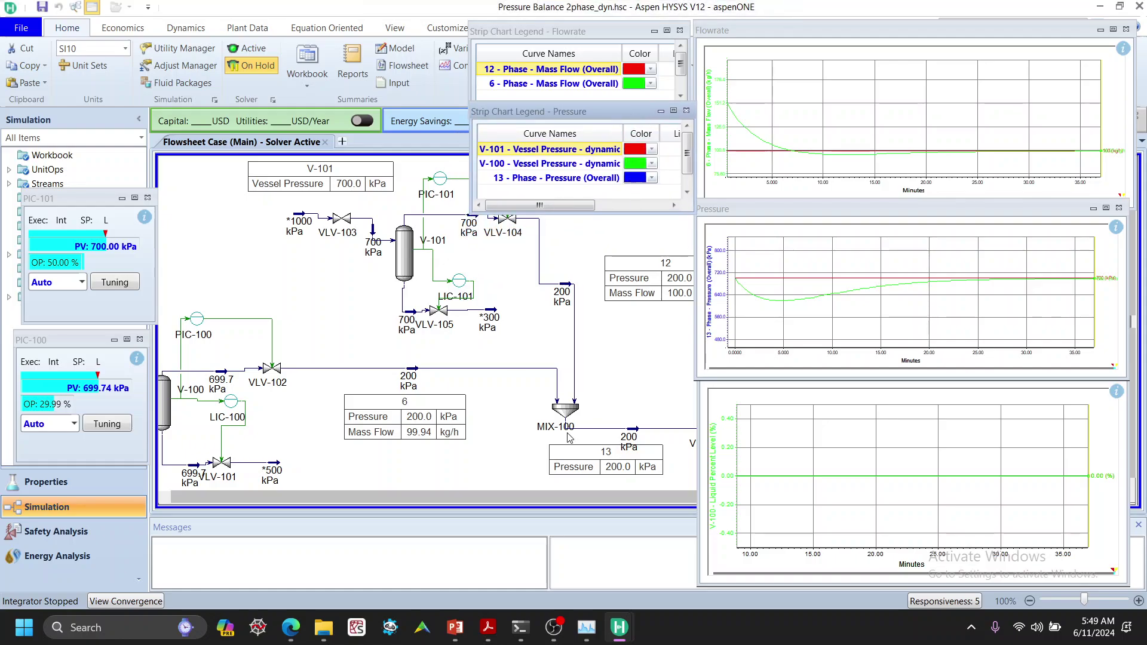
{"action": "left_click", "coordinate": [635, 368]}
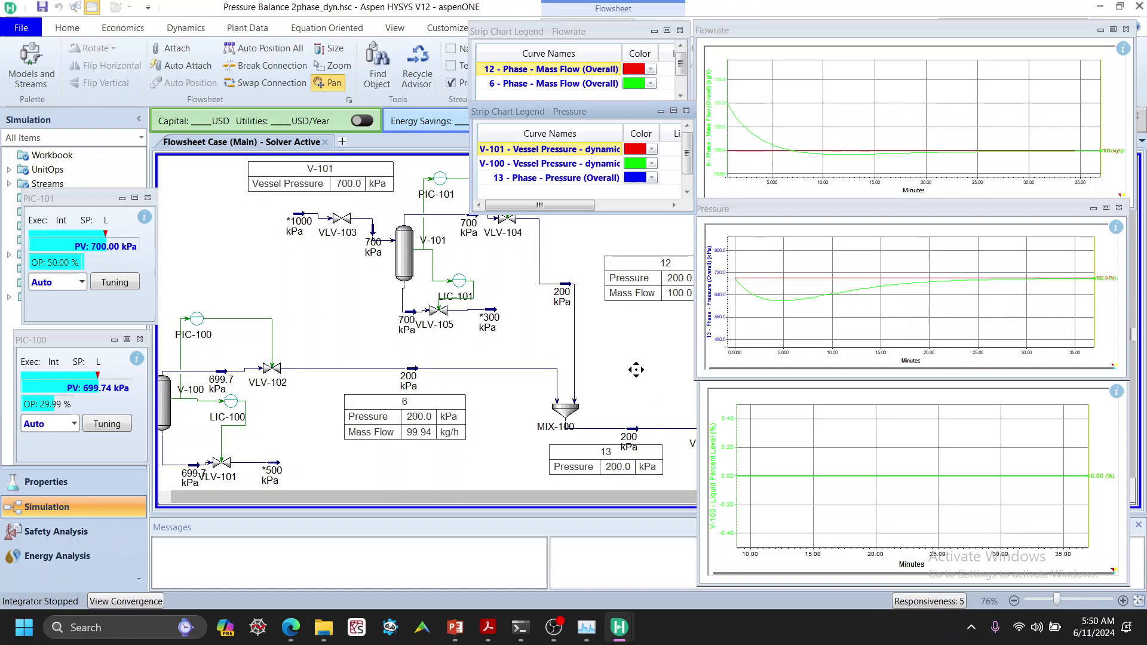
{"action": "left_click_drag", "start_coordinate": [635, 369], "coordinate": [574, 335]}
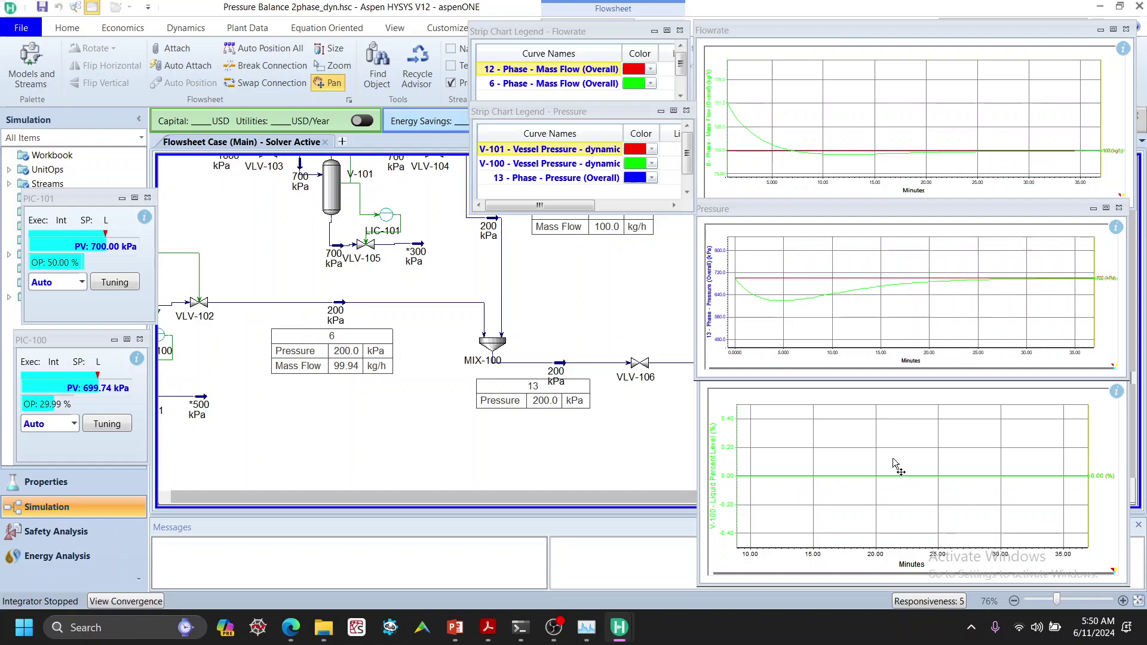
{"action": "left_click_drag", "start_coordinate": [595, 110], "coordinate": [877, 377]}
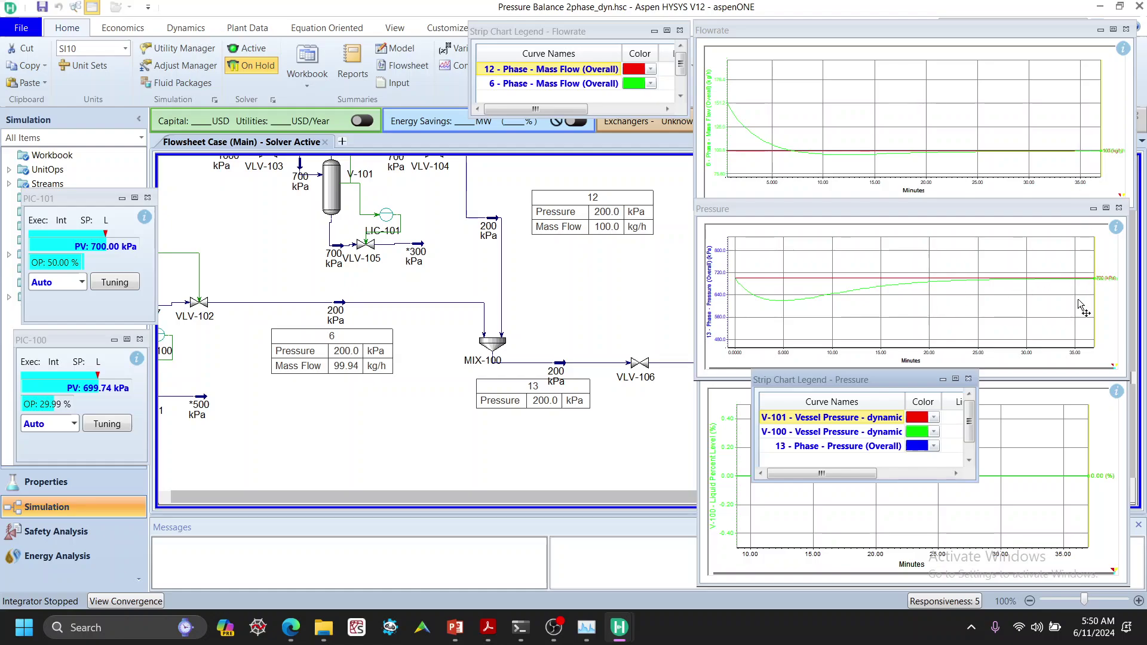
Set the integrator's Desired RealTime Factor to 10 and start the dynamic simulation run
{"action": "left_click", "coordinate": [185, 28]}
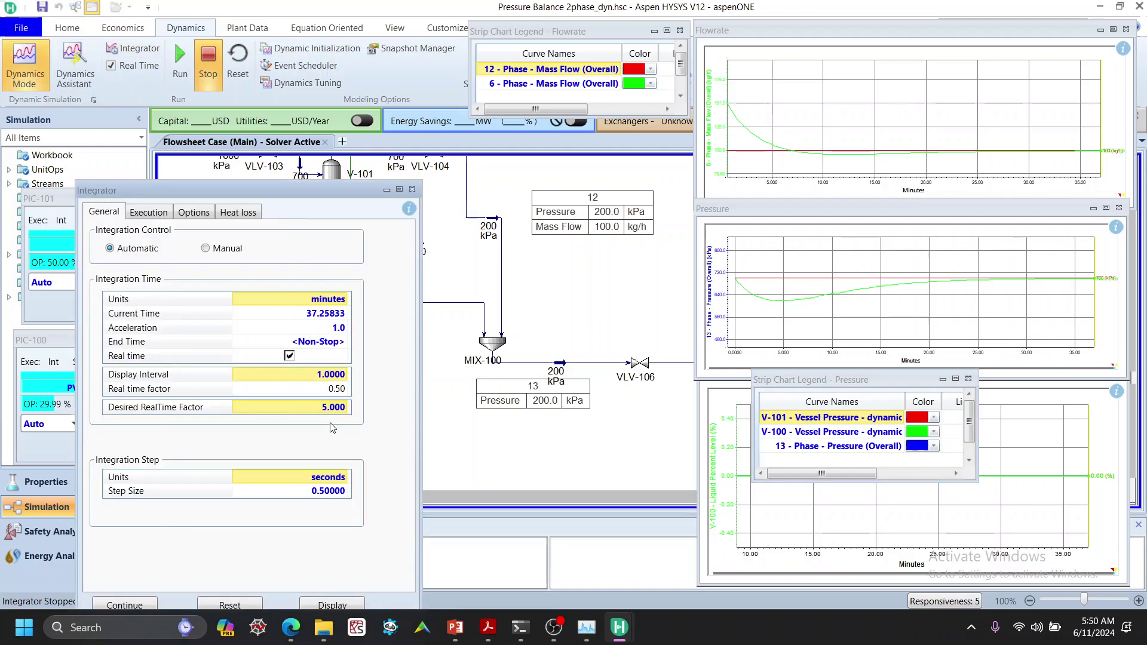
{"action": "left_click", "coordinate": [313, 478]}
{"action": "type", "text": "10"}
{"action": "key", "text": "Return"}
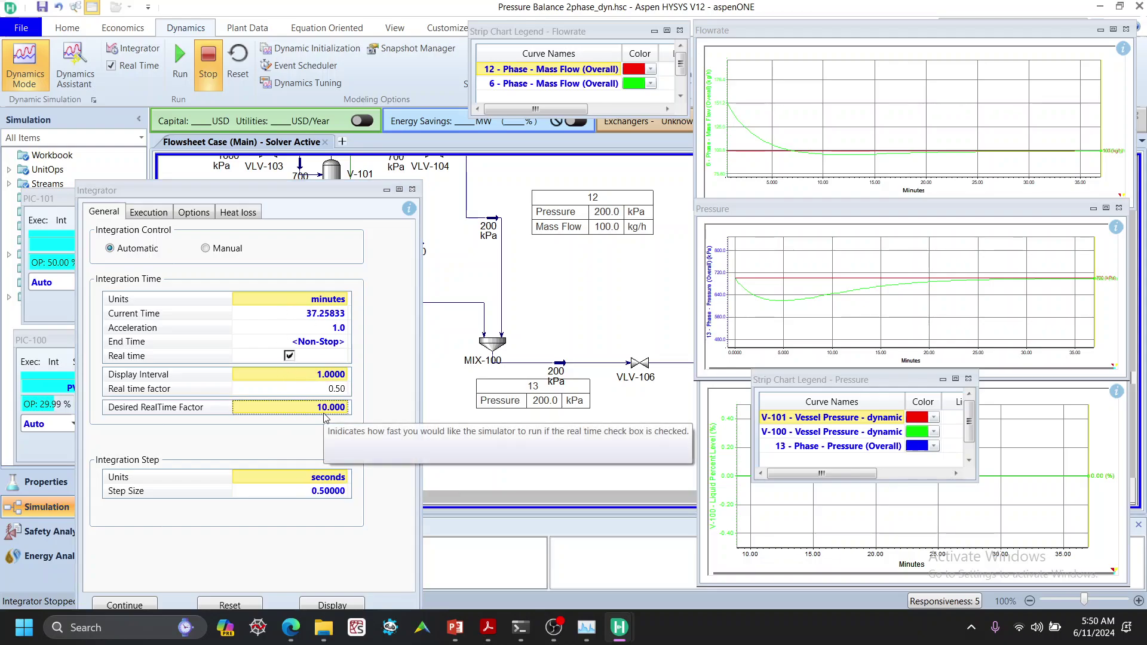
{"action": "left_click", "coordinate": [413, 189]}
{"action": "left_click", "coordinate": [181, 75]}
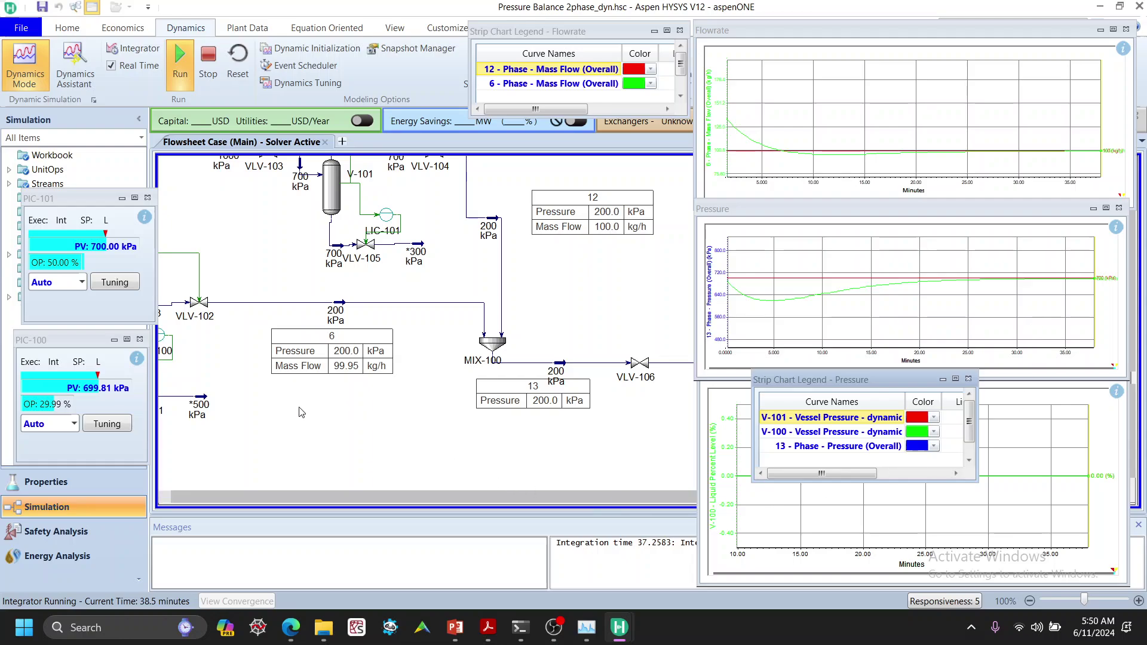
Open the dynamic pressure and flow specifications of material stream 1, the feed to VLV-100
{"action": "left_click", "coordinate": [321, 428]}
{"action": "left_click_drag", "start_coordinate": [321, 428], "coordinate": [418, 444]}
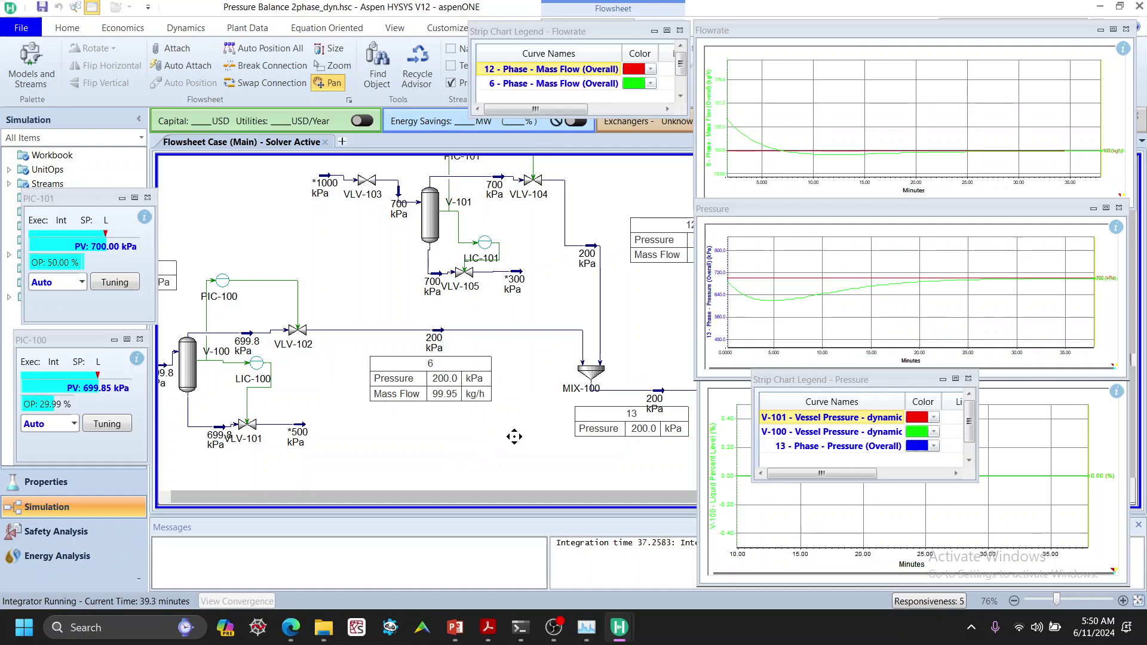
{"action": "left_click_drag", "start_coordinate": [525, 434], "coordinate": [530, 440]}
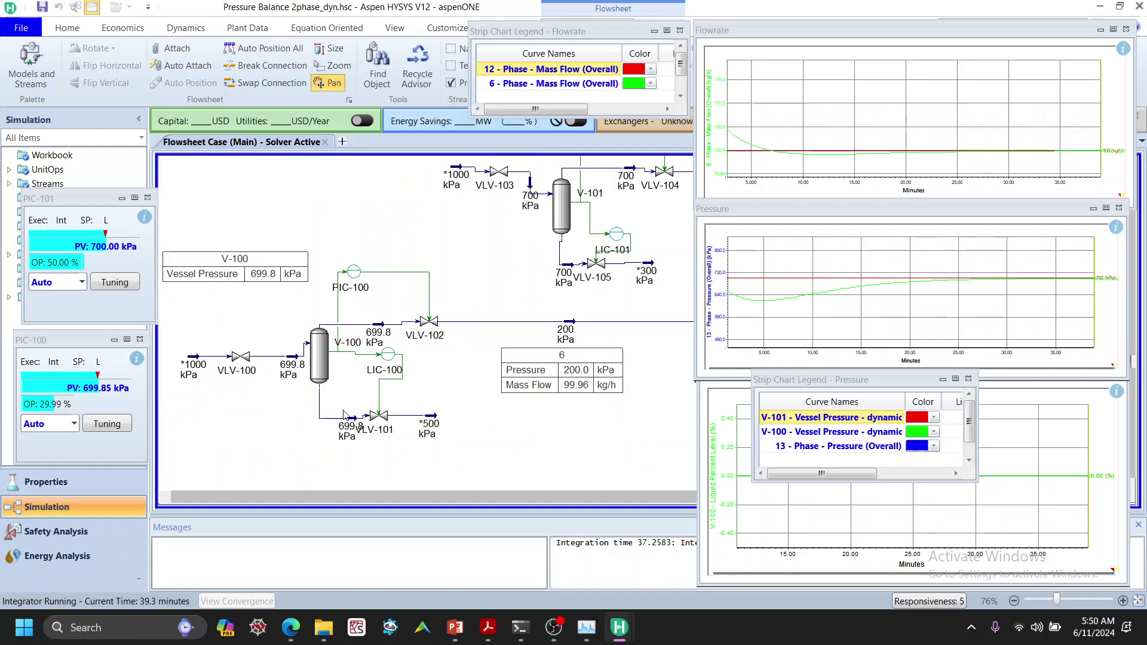
{"action": "left_click", "coordinate": [194, 363]}
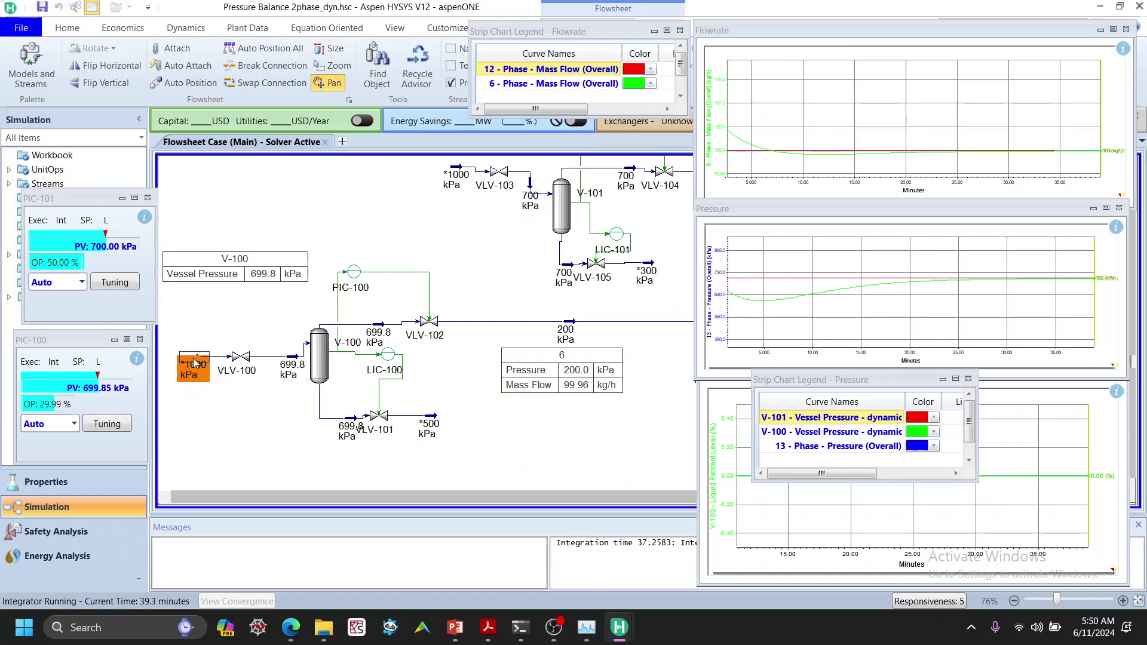
{"action": "double_click", "coordinate": [195, 363]}
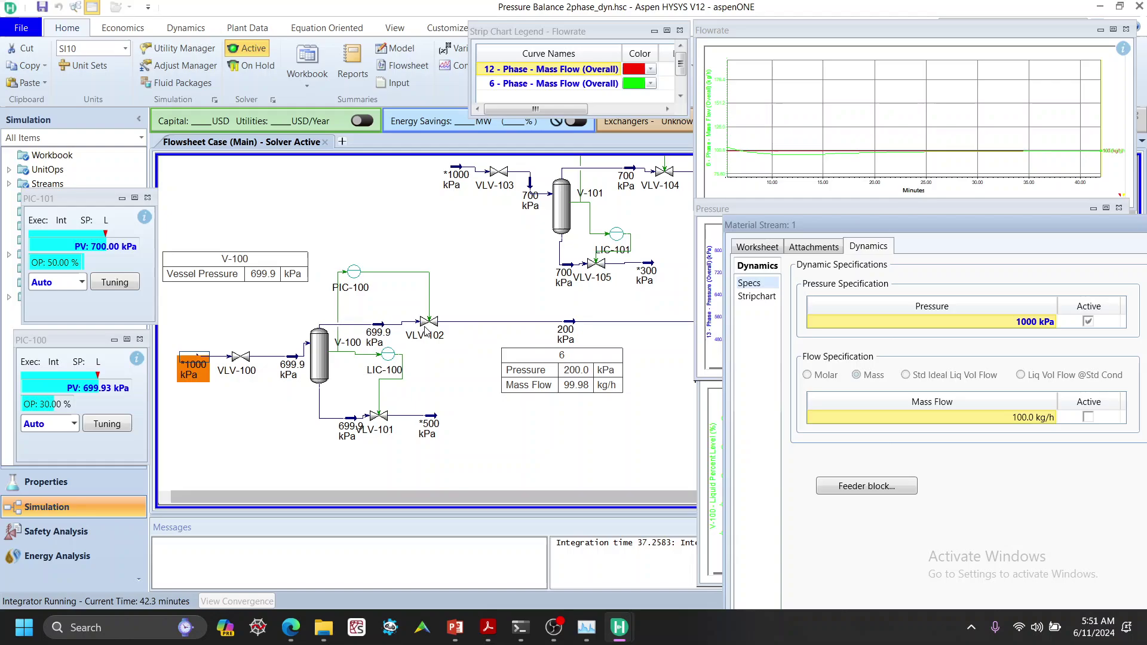
Review the action, set point, PV range and tuning parameters of controller PIC-100, and look over the V-101 section
{"action": "left_click", "coordinate": [354, 277]}
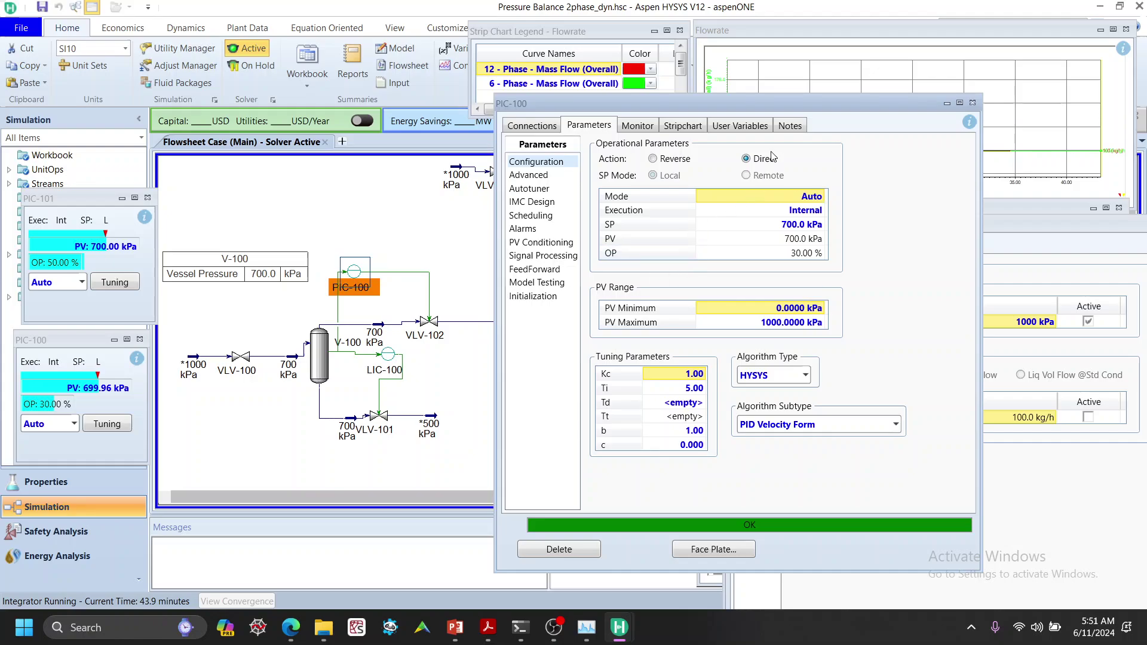
{"action": "left_click", "coordinate": [972, 103]}
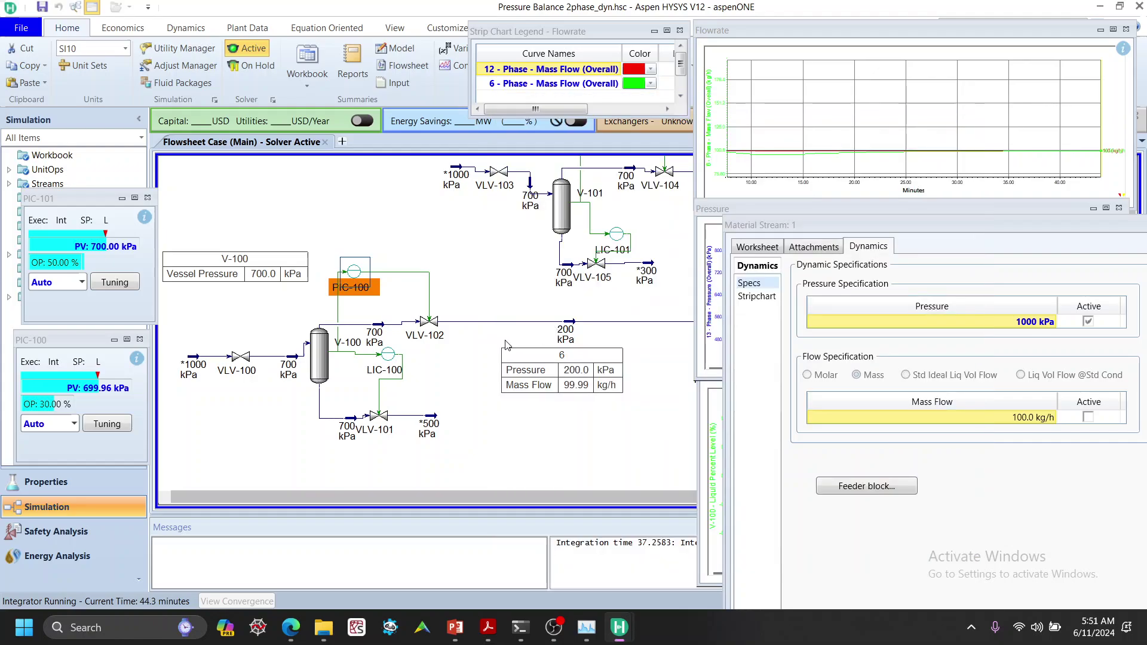
{"action": "left_click_drag", "start_coordinate": [461, 392], "coordinate": [335, 390]}
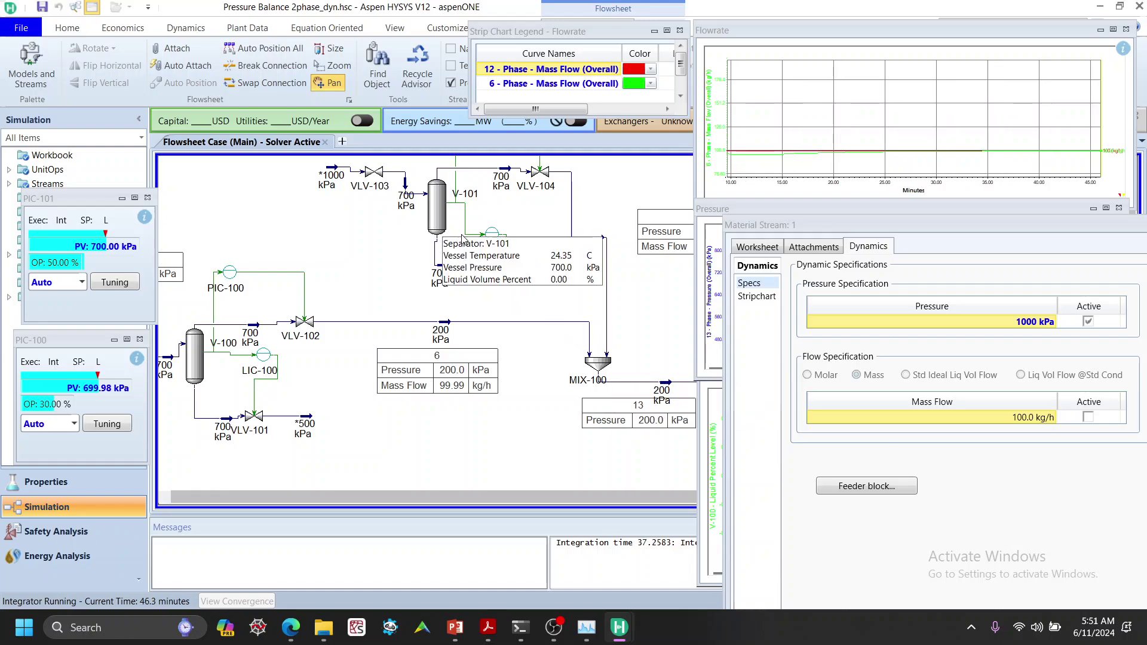
Set the dynamic pressure specification of material stream 1 to 1100 kPa and close its property window
{"action": "left_click_drag", "start_coordinate": [776, 227], "coordinate": [539, 203]}
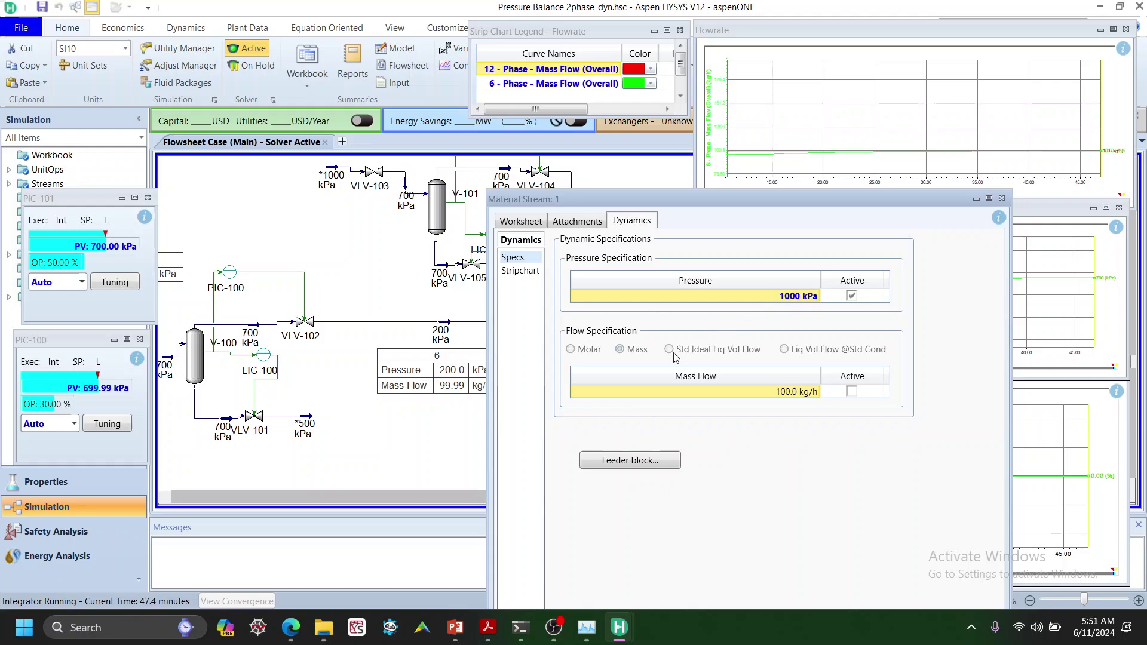
{"action": "type", "text": "1100"}
{"action": "key", "text": "Return"}
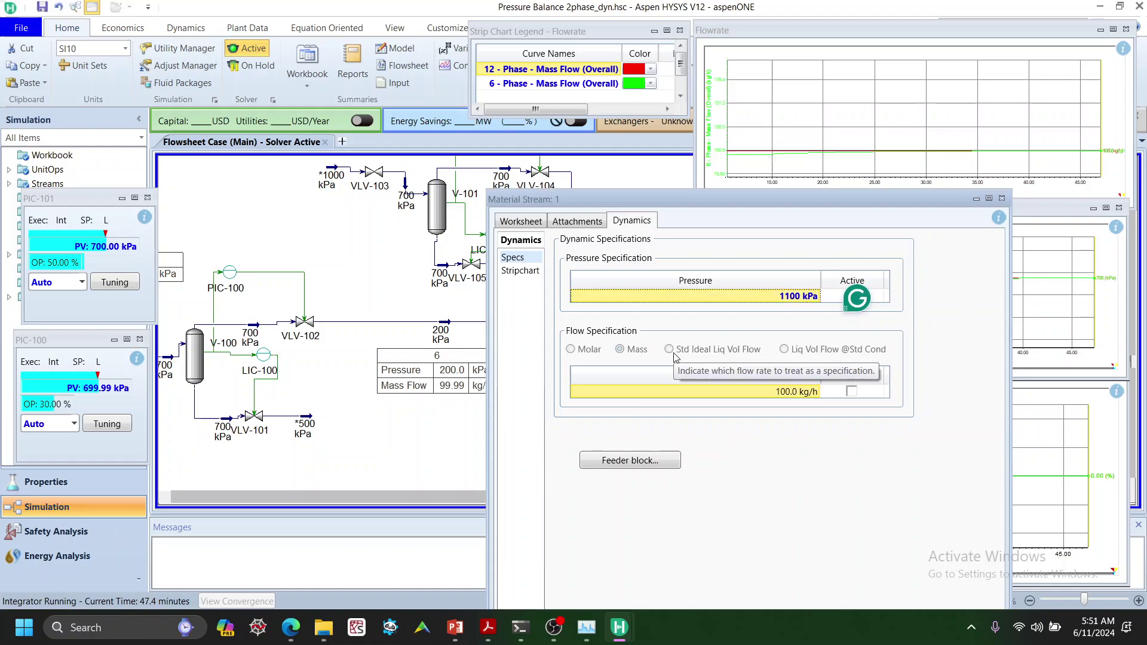
{"action": "left_click", "coordinate": [1002, 198]}
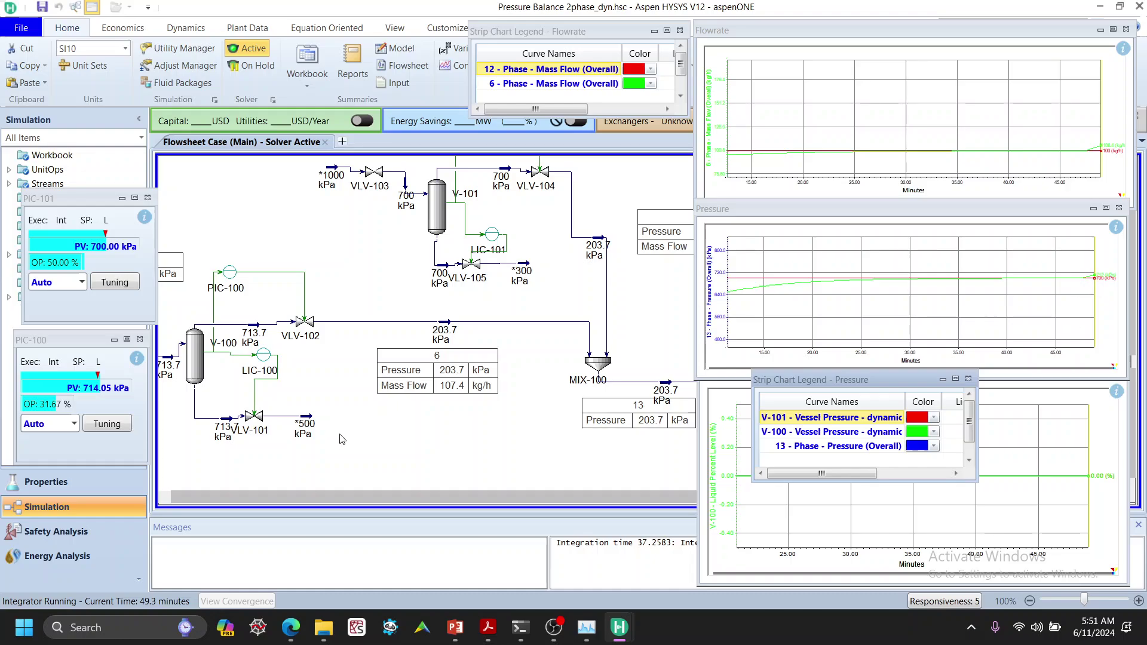
Examine how V-100, PIC-100 and streams 3 and 6 respond to the raised feed pressure
{"action": "left_click", "coordinate": [237, 467]}
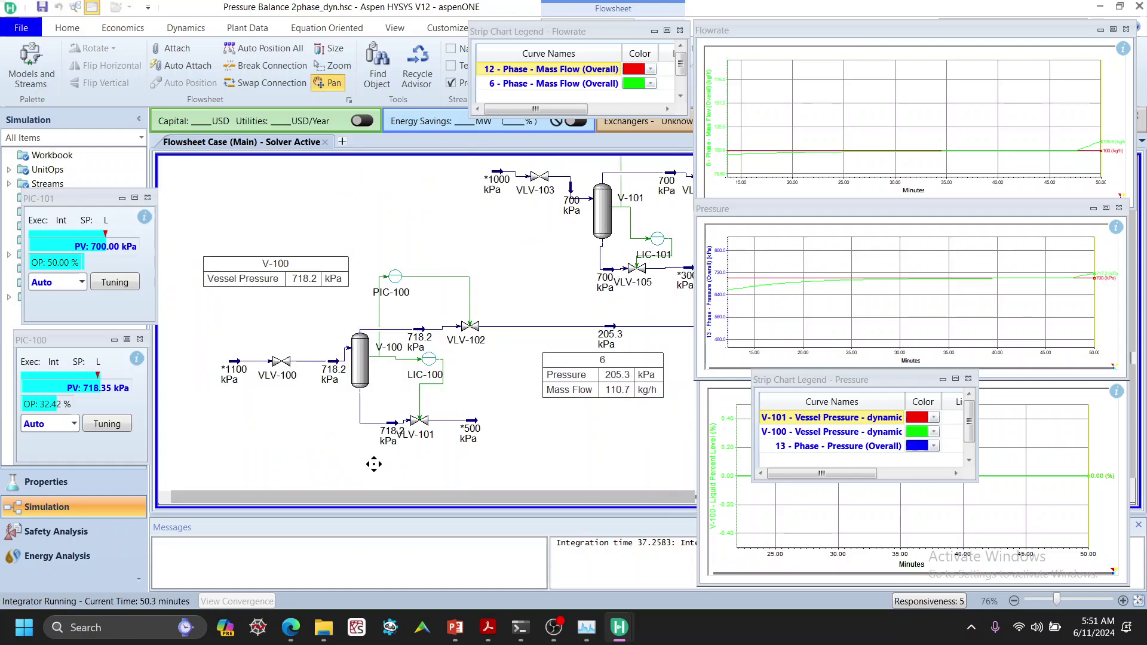
{"action": "left_click_drag", "start_coordinate": [374, 464], "coordinate": [276, 368]}
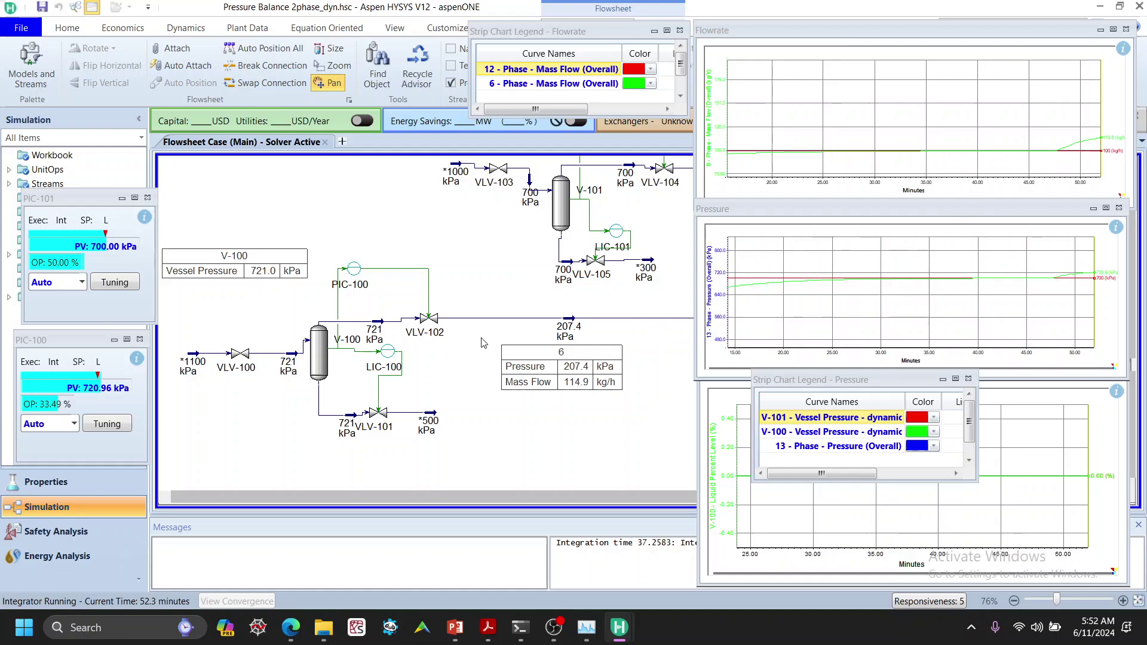
{"action": "mouse_move", "coordinate": [391, 321]}
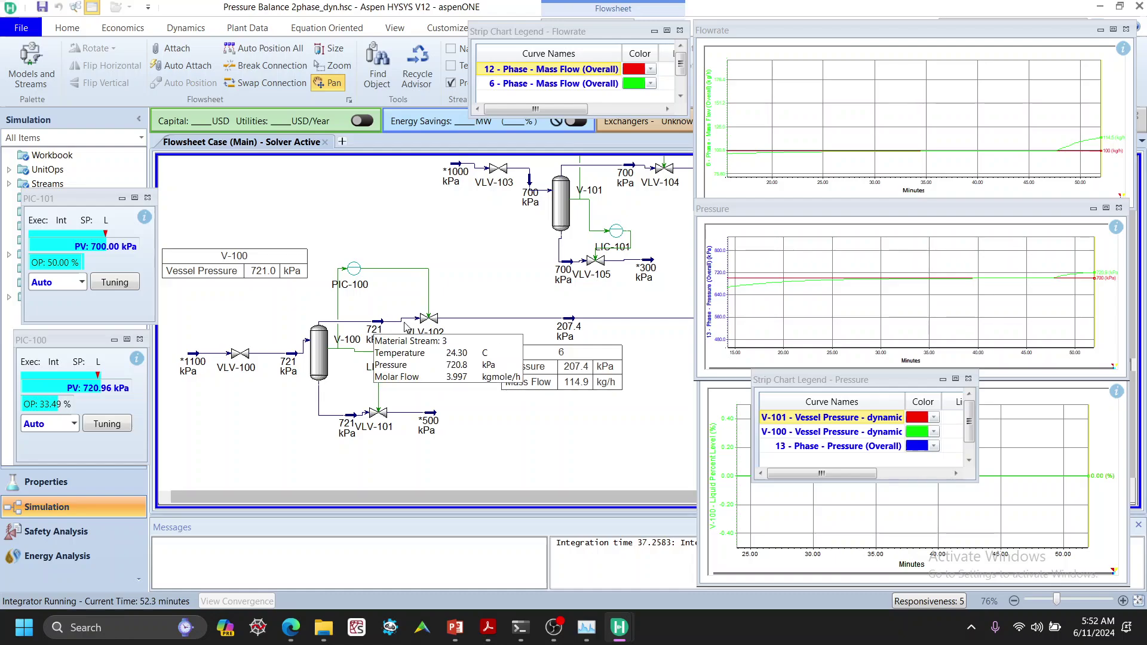
{"action": "left_click_drag", "start_coordinate": [615, 440], "coordinate": [612, 439]}
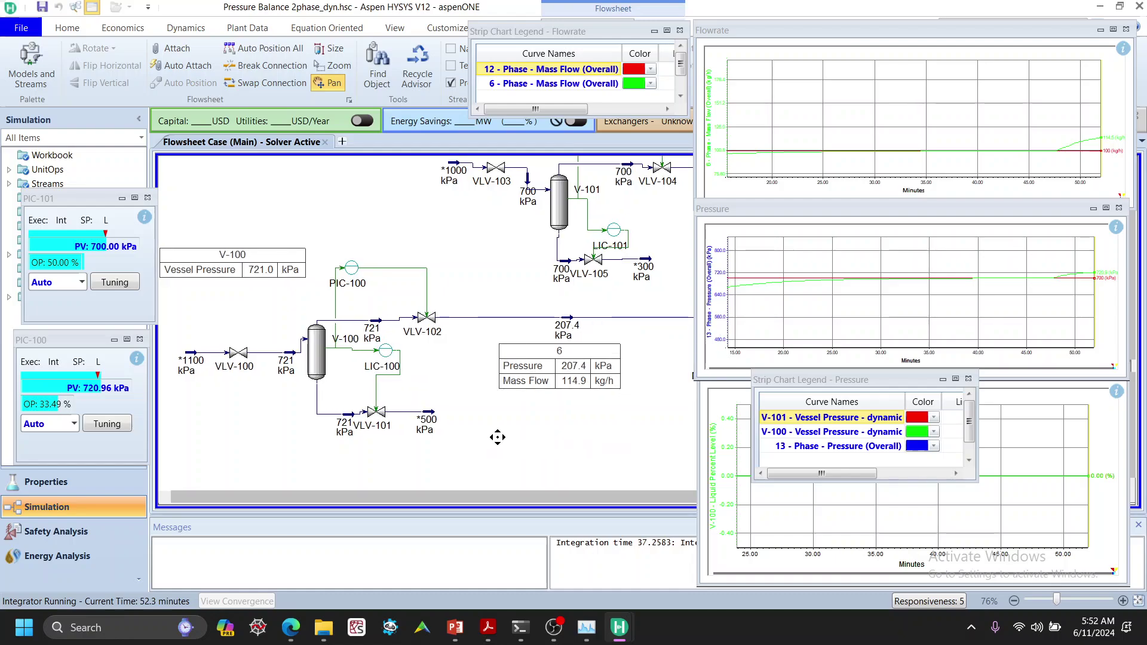
{"action": "left_click_drag", "start_coordinate": [398, 436], "coordinate": [207, 435]}
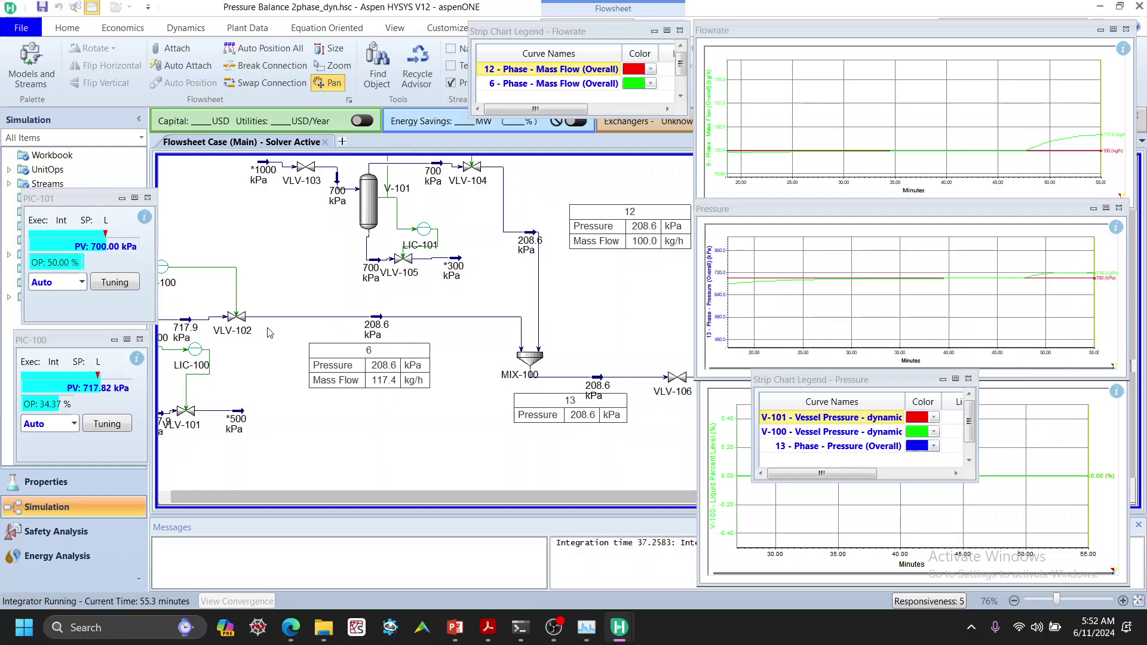
{"action": "mouse_move", "coordinate": [190, 340]}
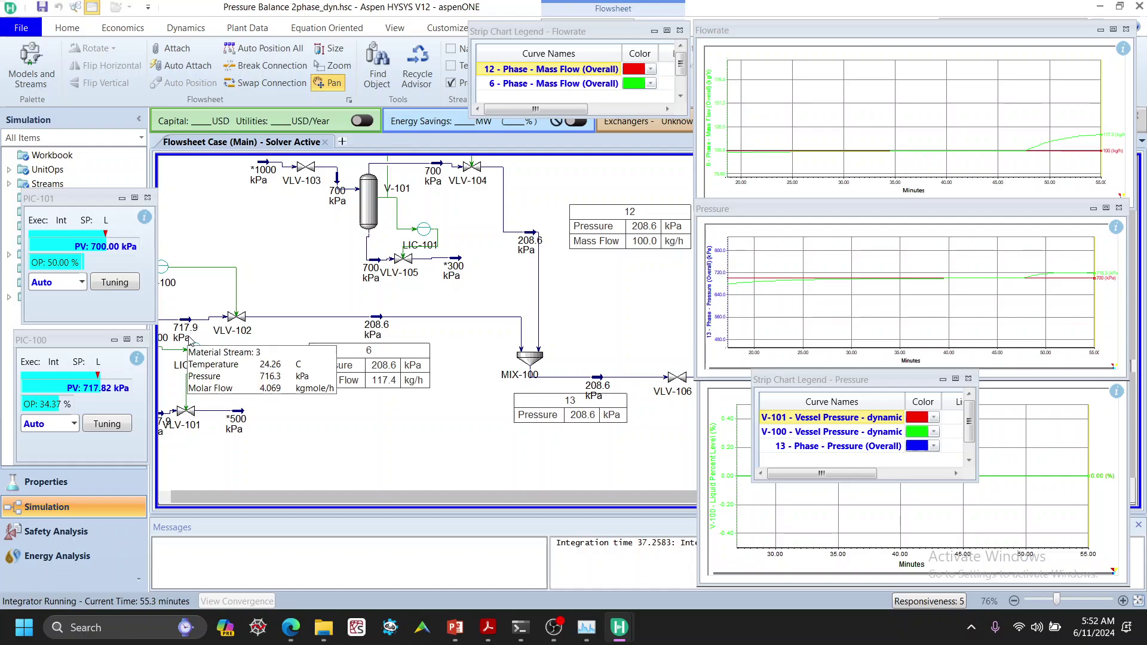
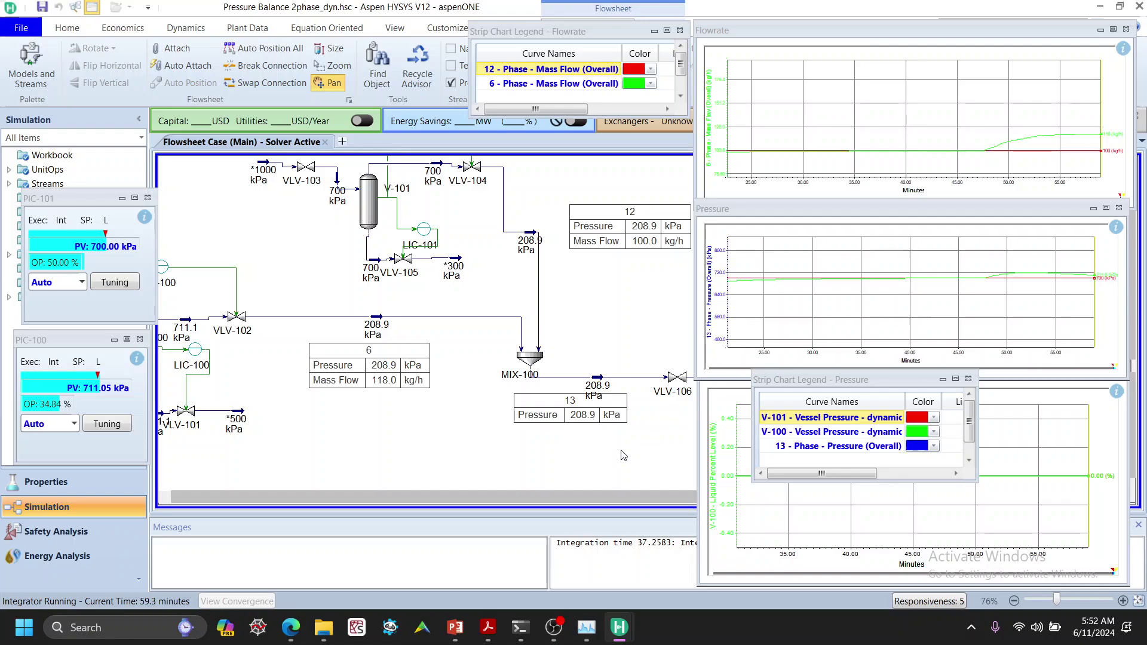
Check streams 6, 12 and 13 around MIX-100, and the integrator's current time and real time factor
{"action": "mouse_move", "coordinate": [530, 455]}
{"action": "left_mouse_down"}
{"action": "mouse_move", "coordinate": [464, 449]}
{"action": "mouse_move", "coordinate": [521, 464]}
{"action": "left_mouse_up"}
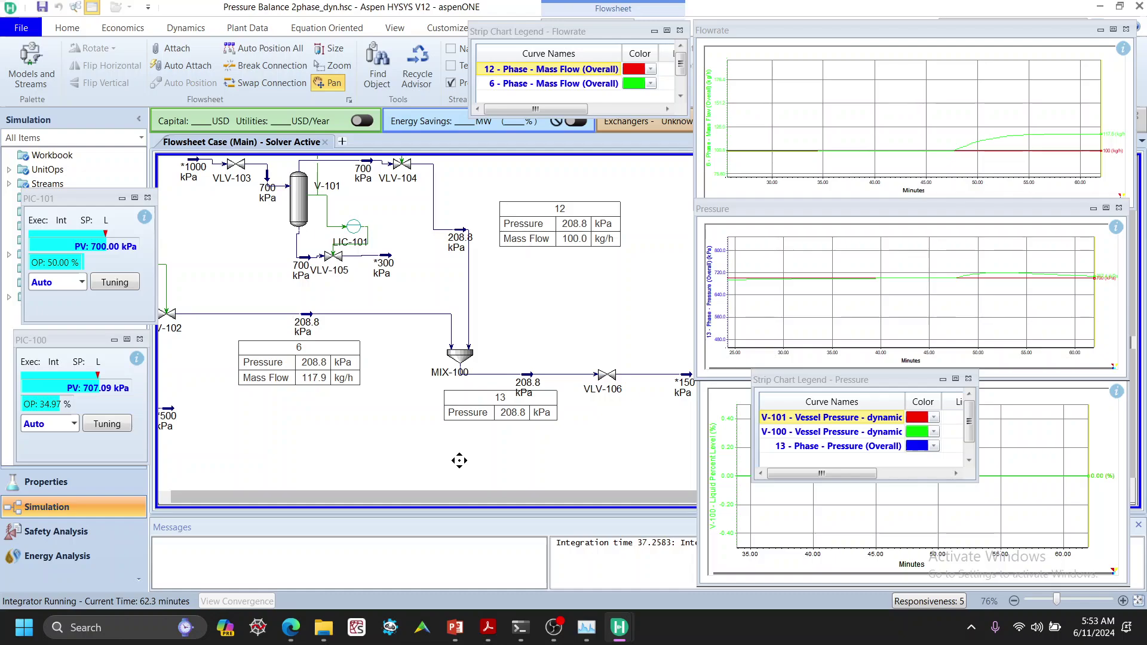
{"action": "left_click_drag", "start_coordinate": [460, 460], "coordinate": [646, 490]}
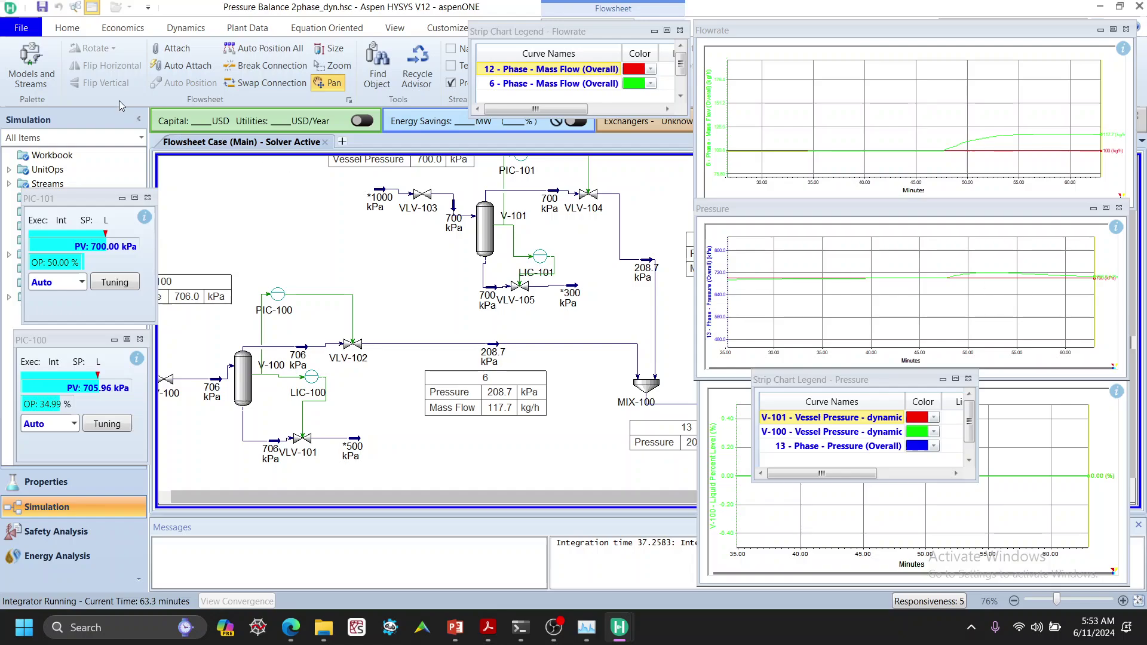
{"action": "left_click", "coordinate": [179, 28]}
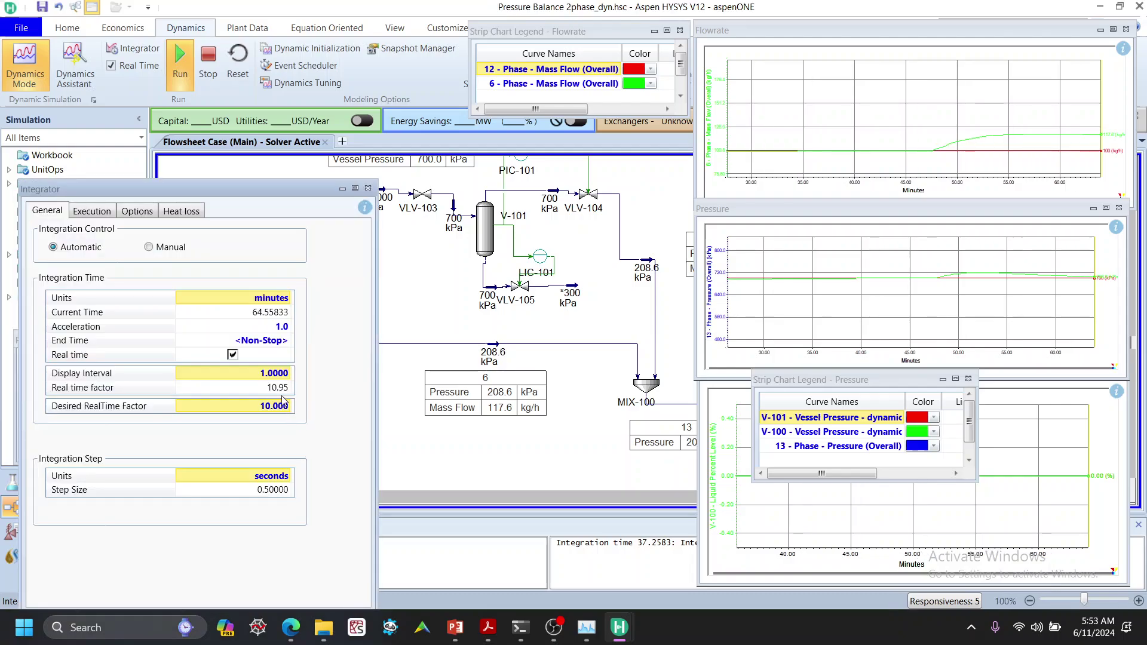
{"action": "left_click", "coordinate": [367, 187]}
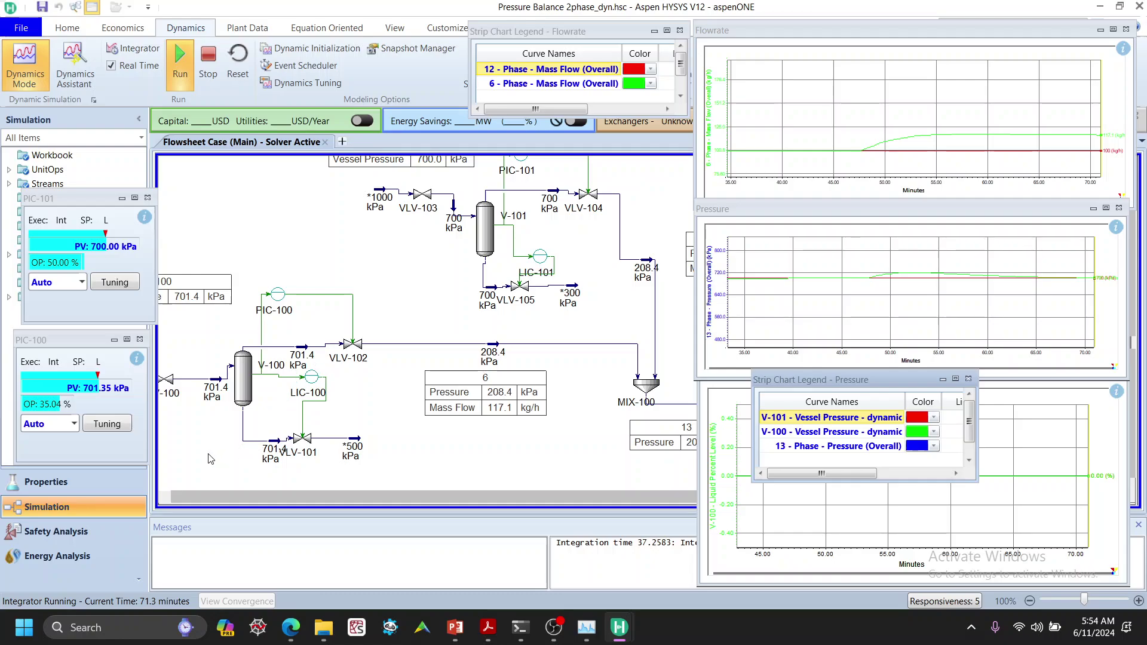
Compare the feed pressures ahead of VLV-100 and VLV-103 with the pressures of separators V-100 and V-101
{"action": "scroll", "coordinate": [285, 405], "scroll_direction": "down", "scroll_amount": 1}
{"action": "scroll", "coordinate": [333, 404], "scroll_direction": "down", "scroll_amount": 1}
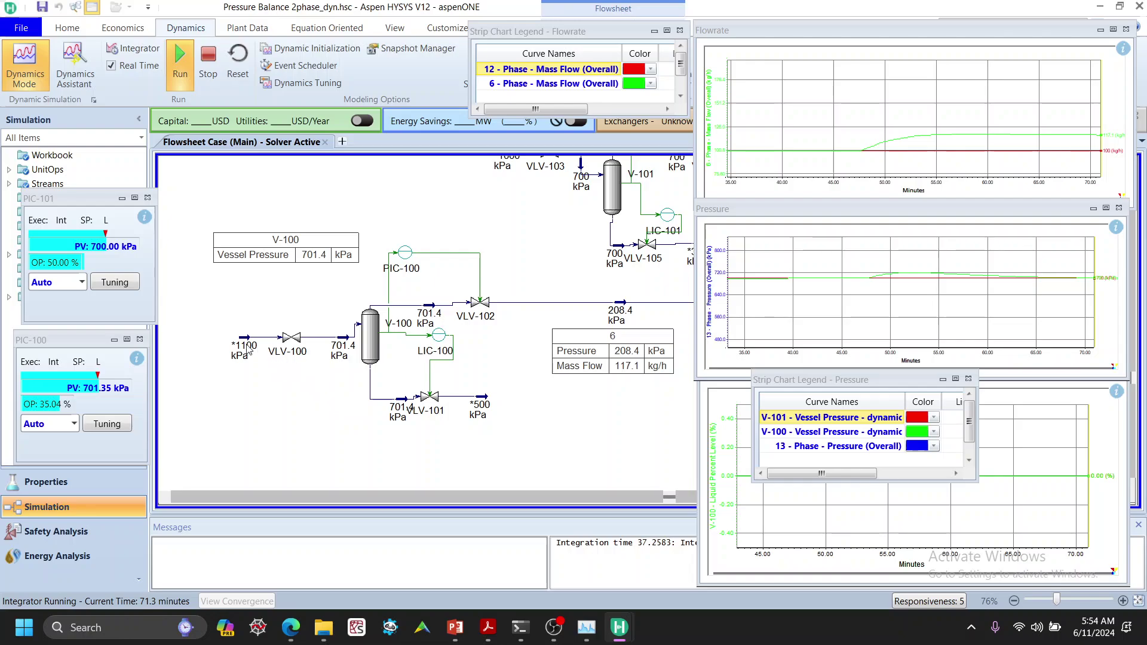
{"action": "left_click_drag", "start_coordinate": [310, 417], "coordinate": [249, 446]}
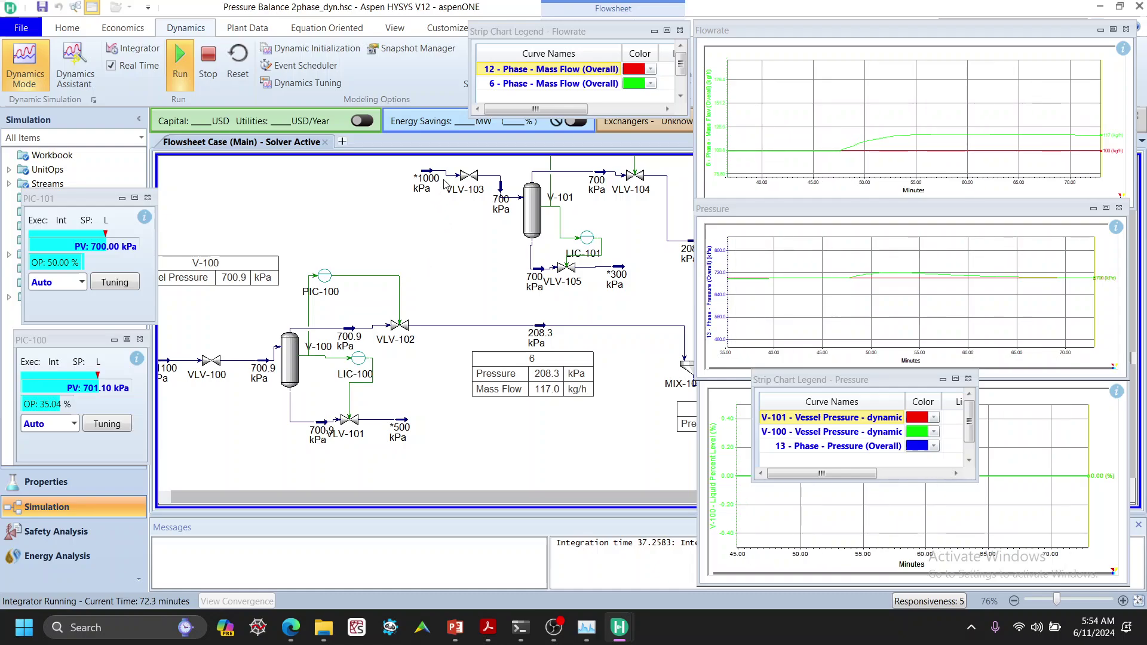
{"action": "mouse_move", "coordinate": [468, 195]}
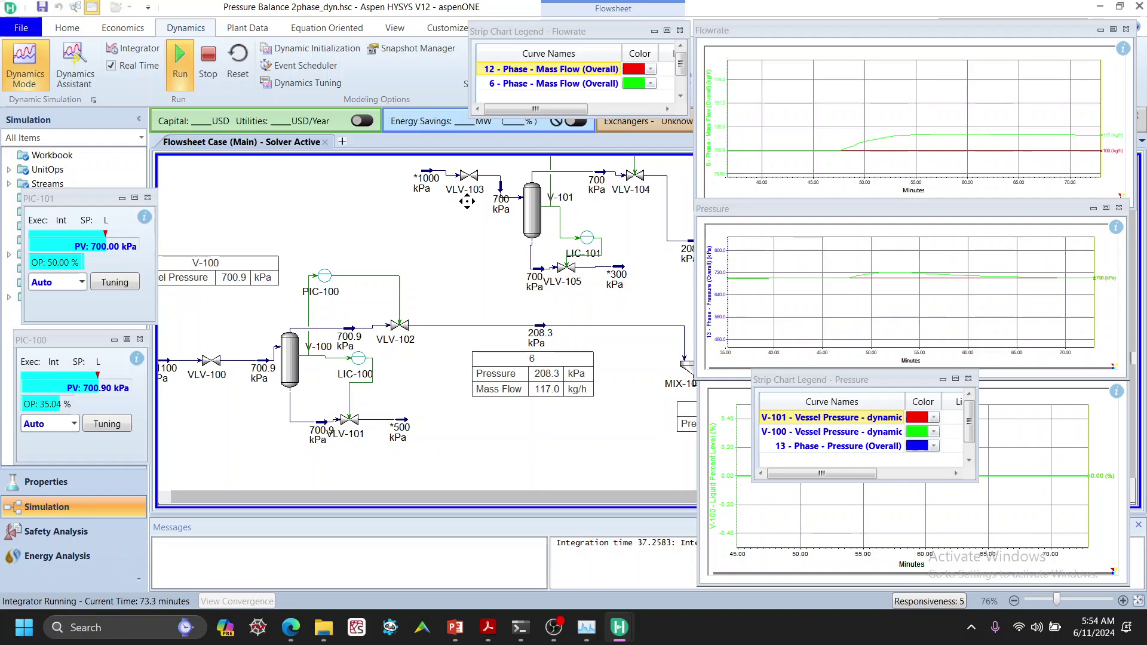
{"action": "left_click_drag", "start_coordinate": [438, 236], "coordinate": [451, 251]}
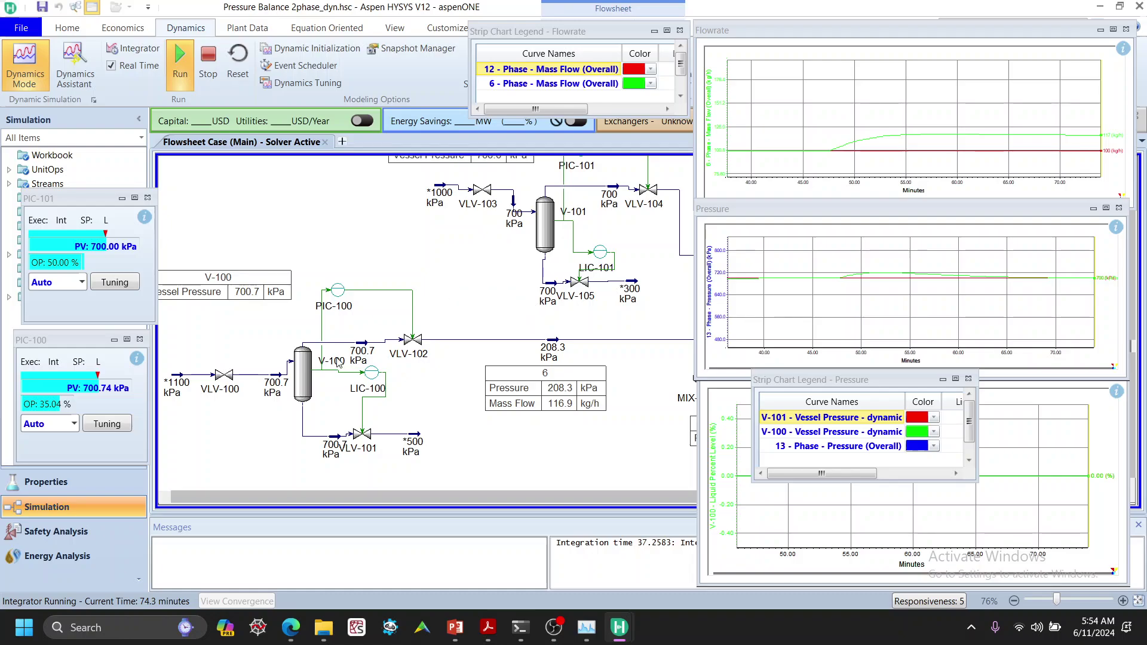
{"action": "mouse_move", "coordinate": [205, 389]}
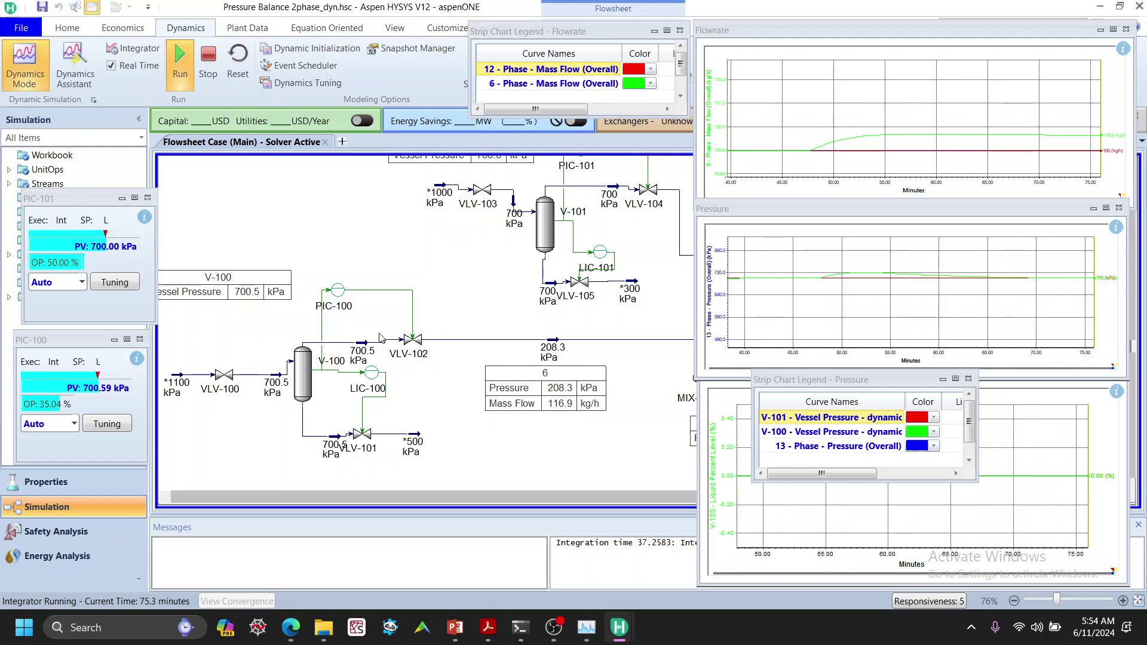
Compare the pressures and mass flows of streams 6, 12 and 13, and read PIC-100's set point, process value and output
{"action": "left_click_drag", "start_coordinate": [643, 382], "coordinate": [435, 362]}
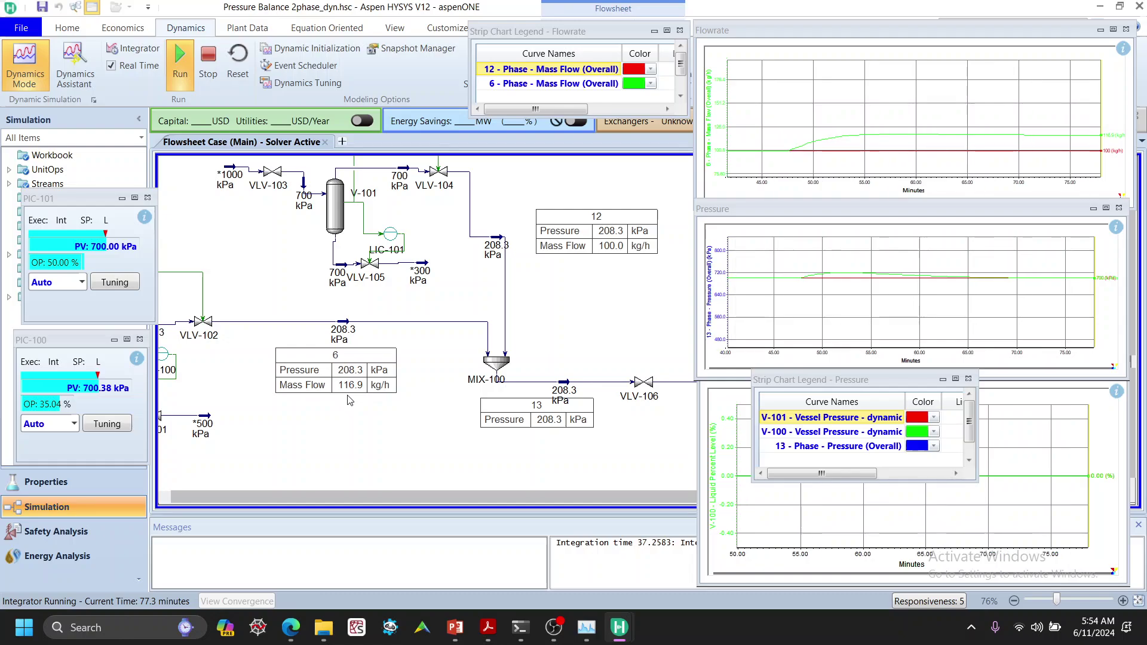
{"action": "scroll", "coordinate": [425, 441], "scroll_direction": "left", "scroll_amount": 5}
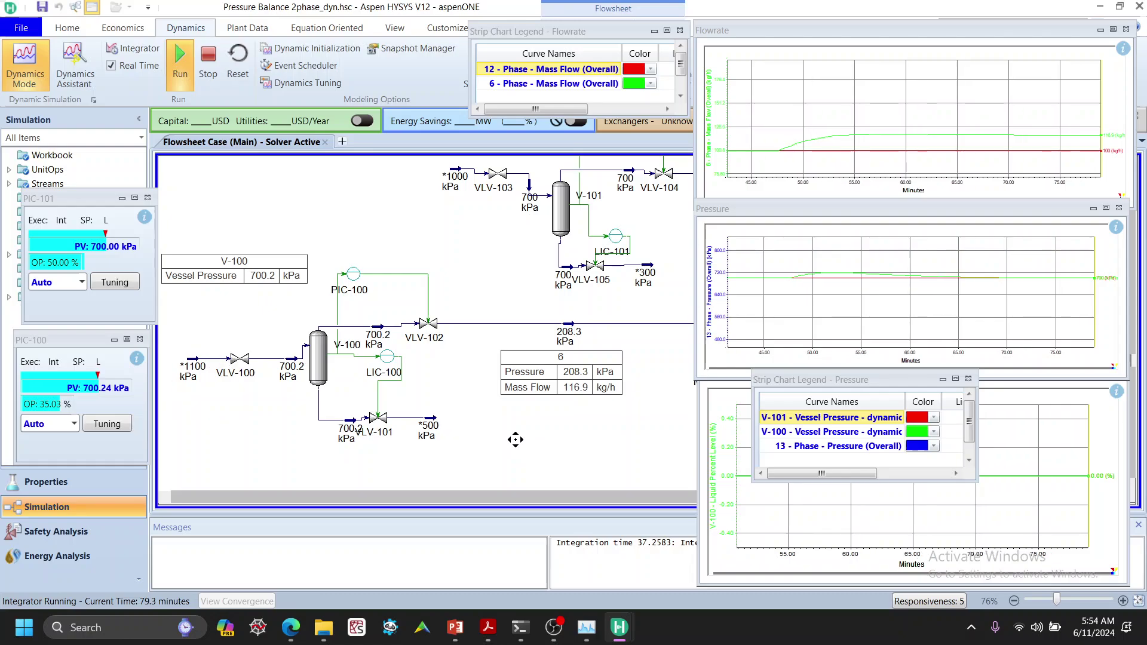
{"action": "left_click_drag", "start_coordinate": [512, 440], "coordinate": [448, 440]}
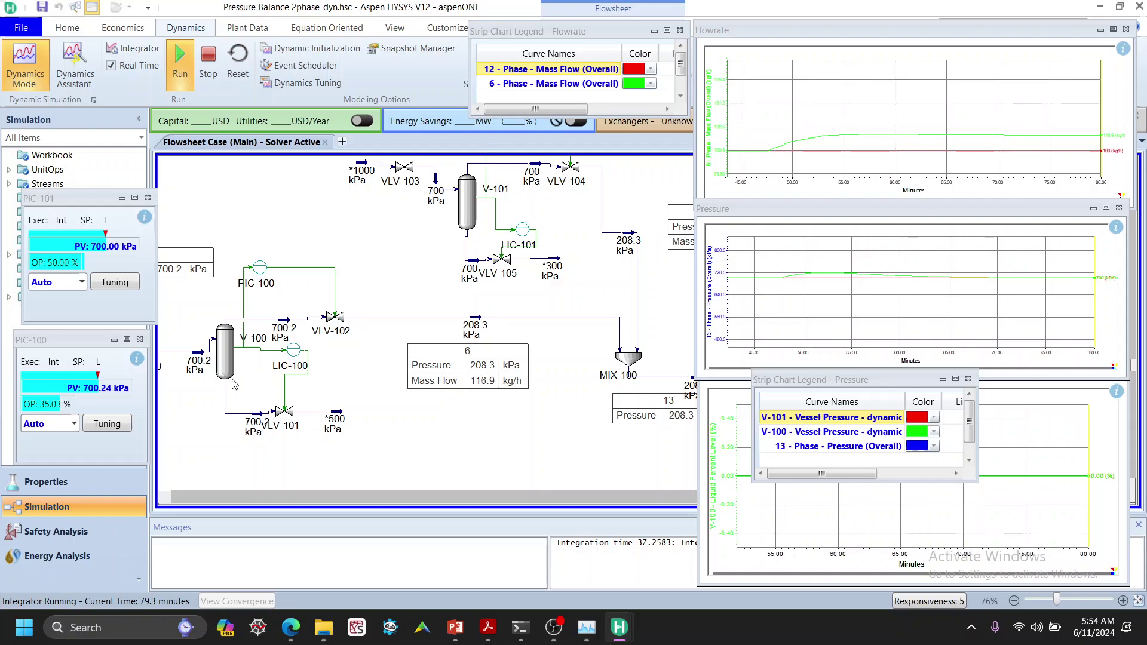
{"action": "mouse_move", "coordinate": [230, 365]}
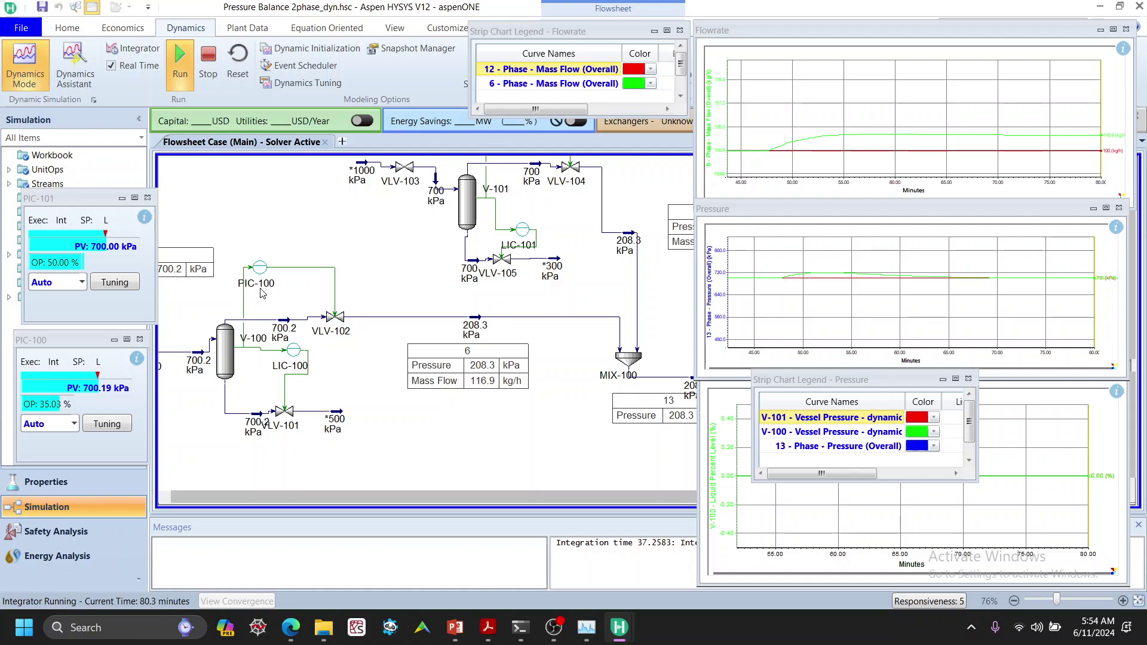
{"action": "mouse_move", "coordinate": [261, 276]}
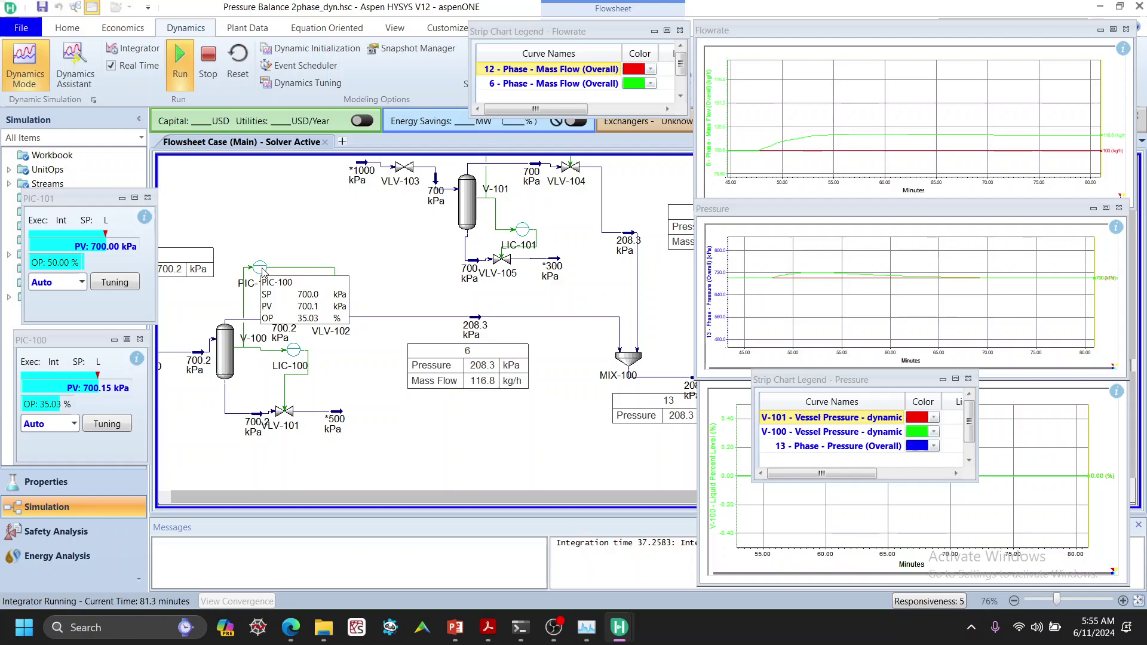
Enter 800 kPa as the pressure value on the PIC-101 faceplate, and open the PIC-100 pressure value for editing
{"action": "left_click", "coordinate": [97, 245]}
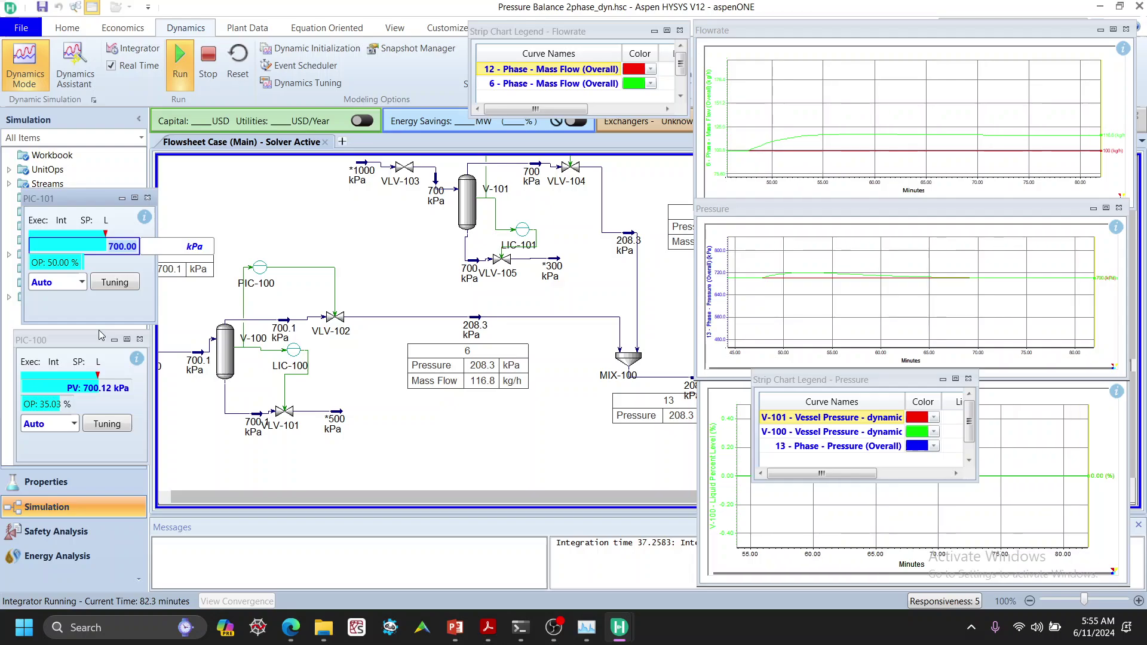
{"action": "type", "text": "8"}
{"action": "key", "text": "Return"}
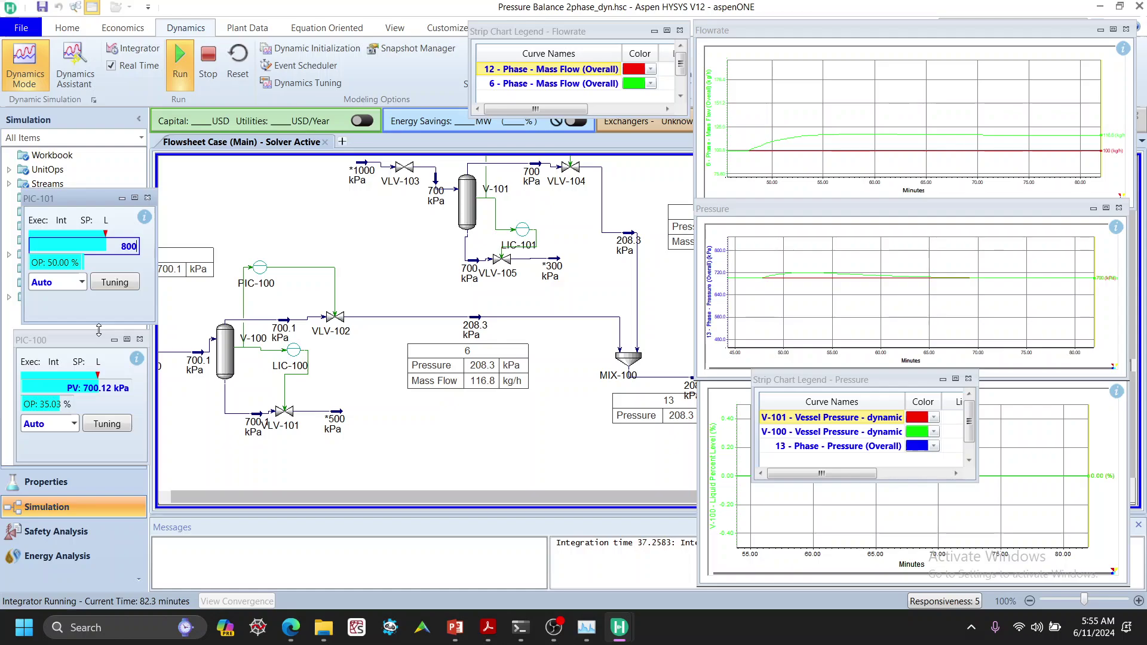
{"action": "left_click", "coordinate": [75, 387]}
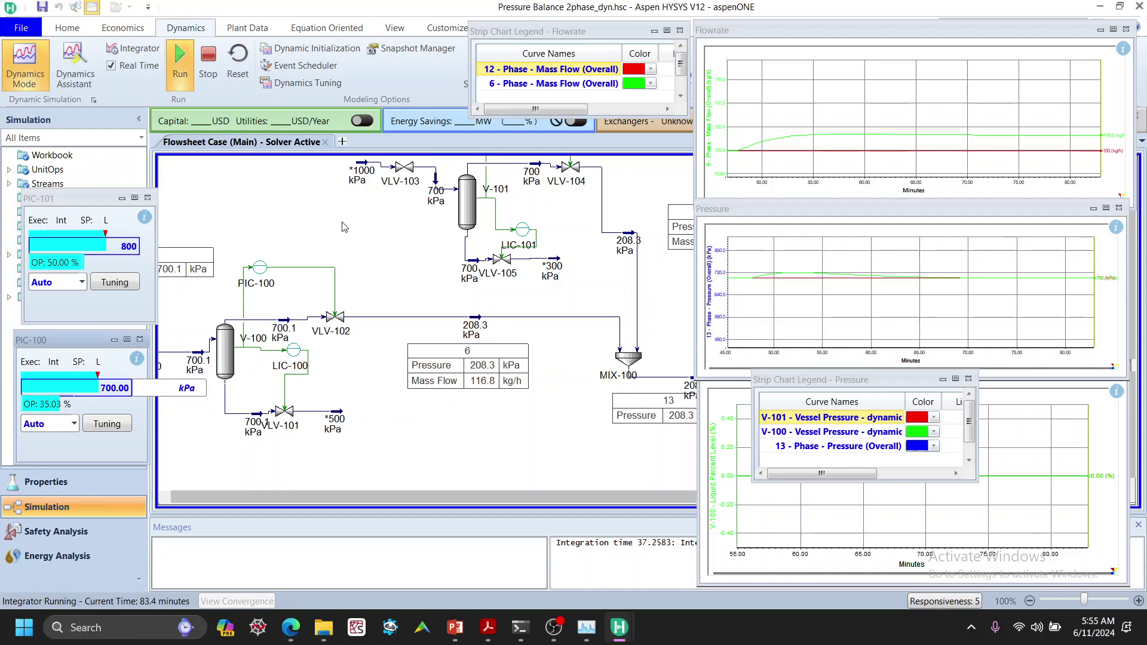
{"action": "left_click", "coordinate": [359, 293]}
{"action": "left_click_drag", "start_coordinate": [357, 308], "coordinate": [342, 331]}
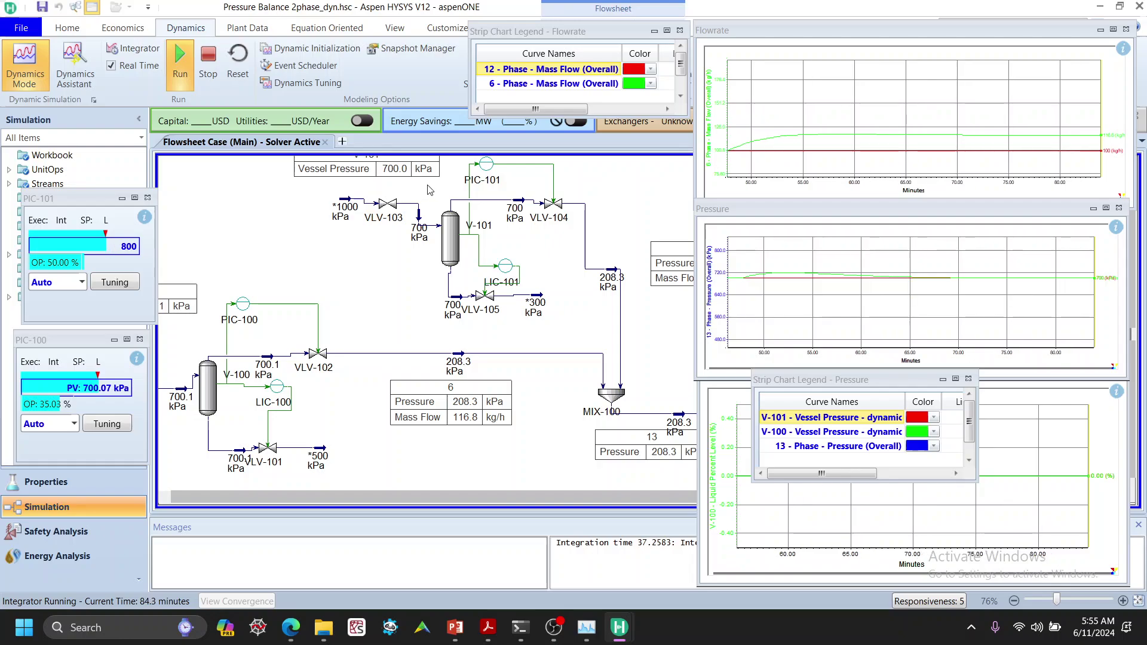
Check PIC-101's configuration parameters and return its faceplate set point to 700 kPa
{"action": "left_click", "coordinate": [487, 170]}
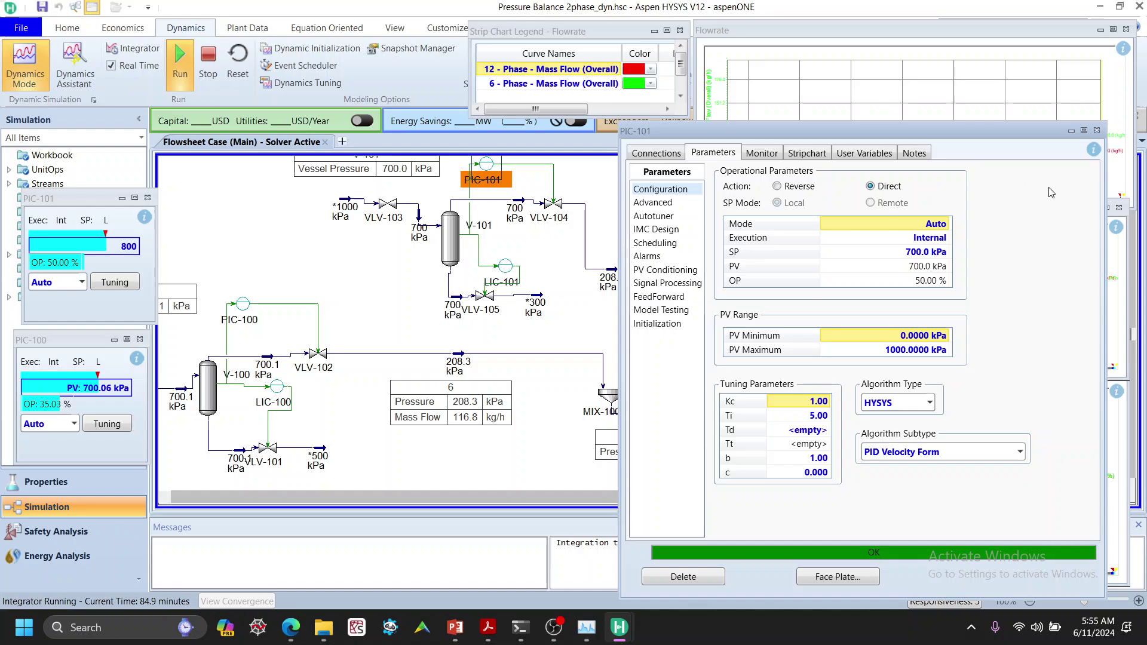
{"action": "left_click", "coordinate": [1096, 130]}
{"action": "left_click", "coordinate": [118, 246]}
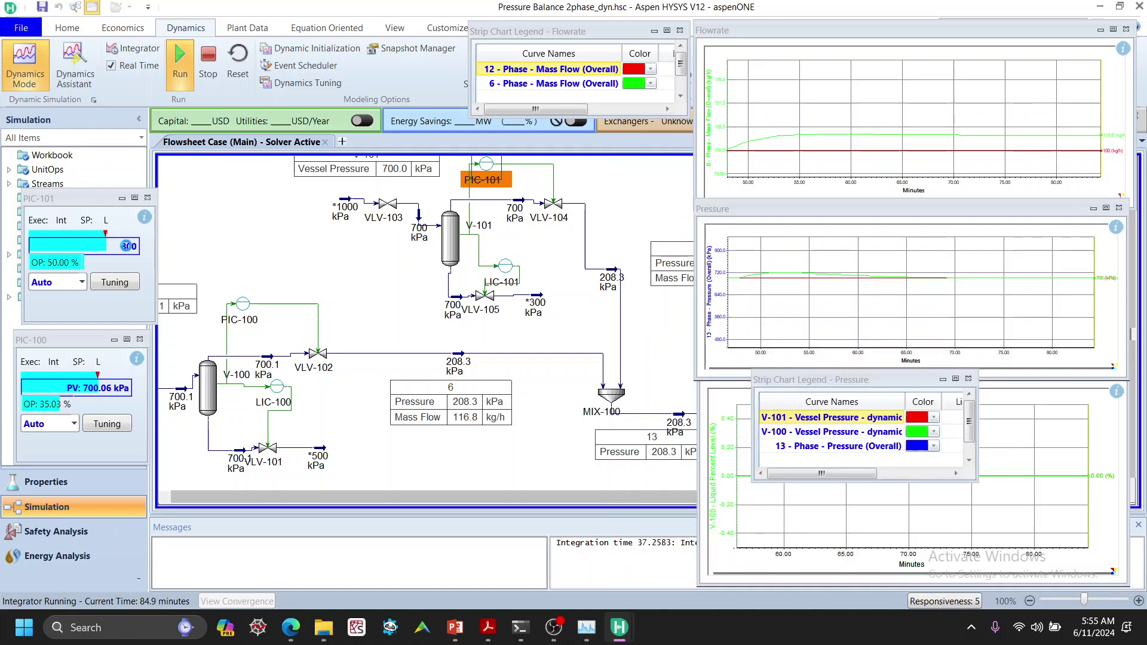
{"action": "key", "text": "Return"}
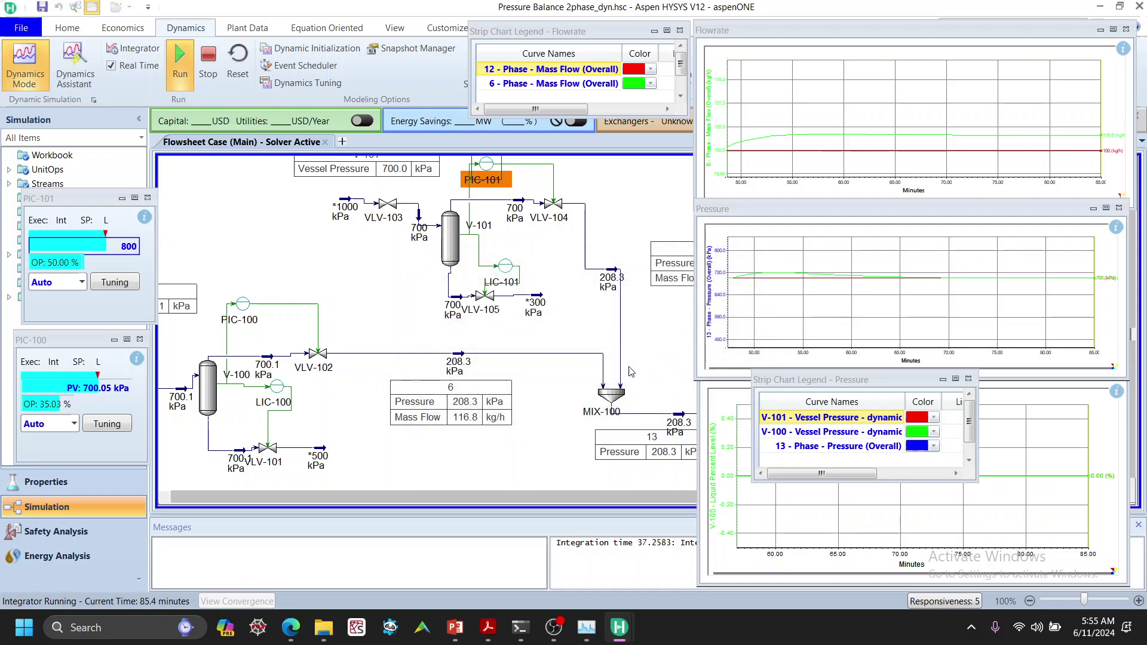
{"action": "left_click", "coordinate": [130, 247]}
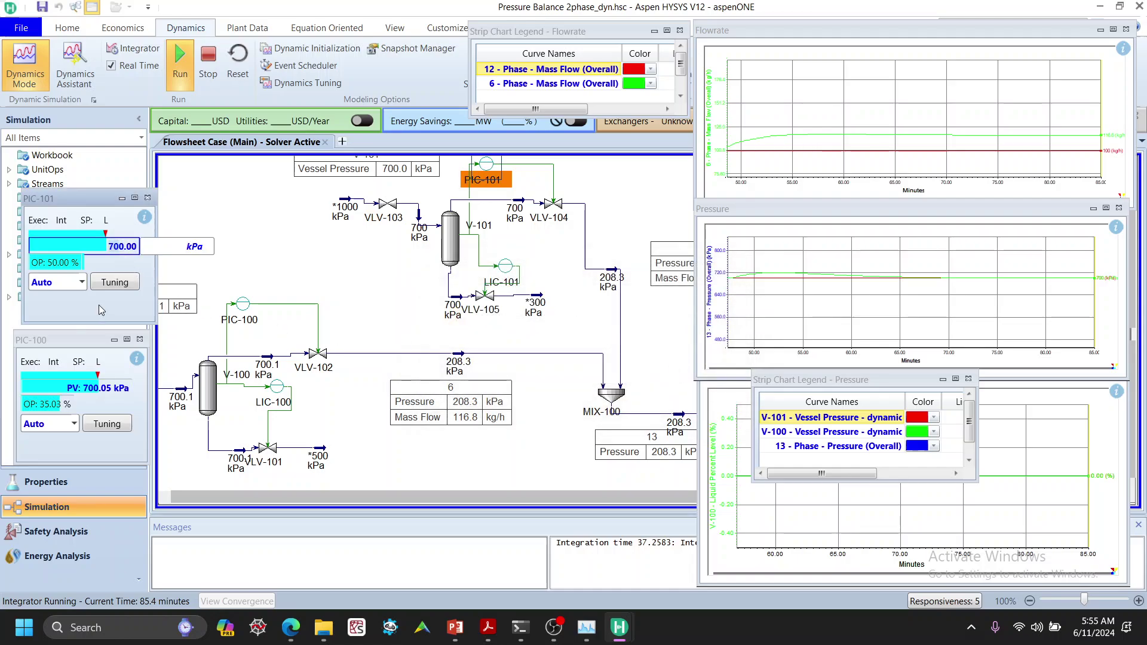
{"action": "key", "text": "Return"}
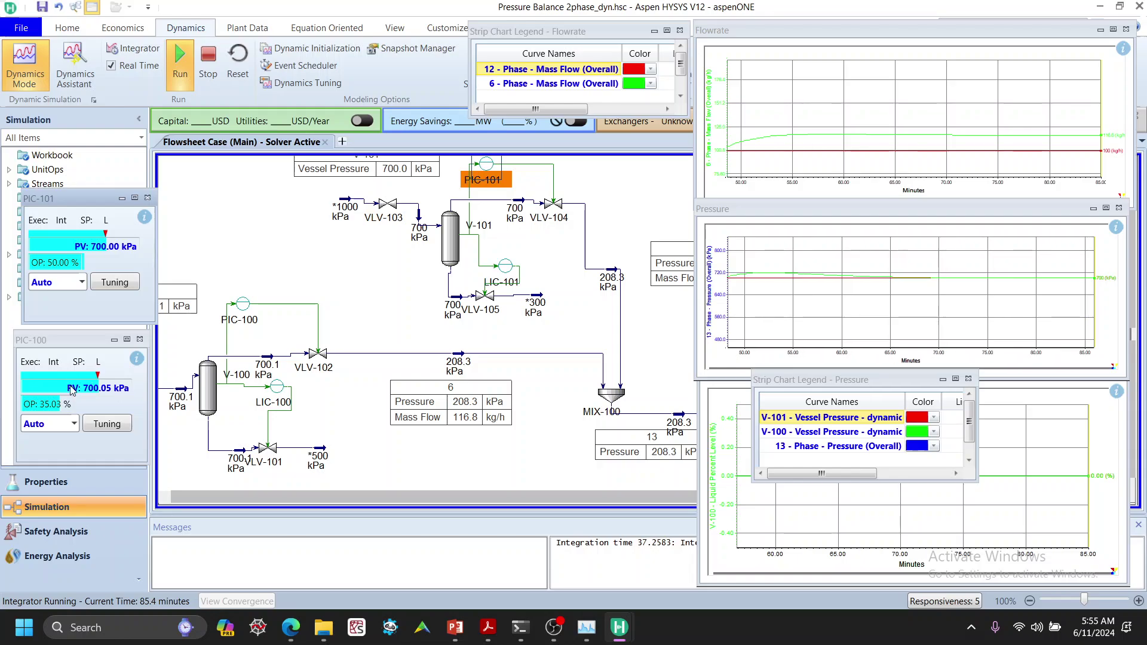
Set the PIC-100 faceplate set point to 800 kPa
{"action": "left_click", "coordinate": [84, 391]}
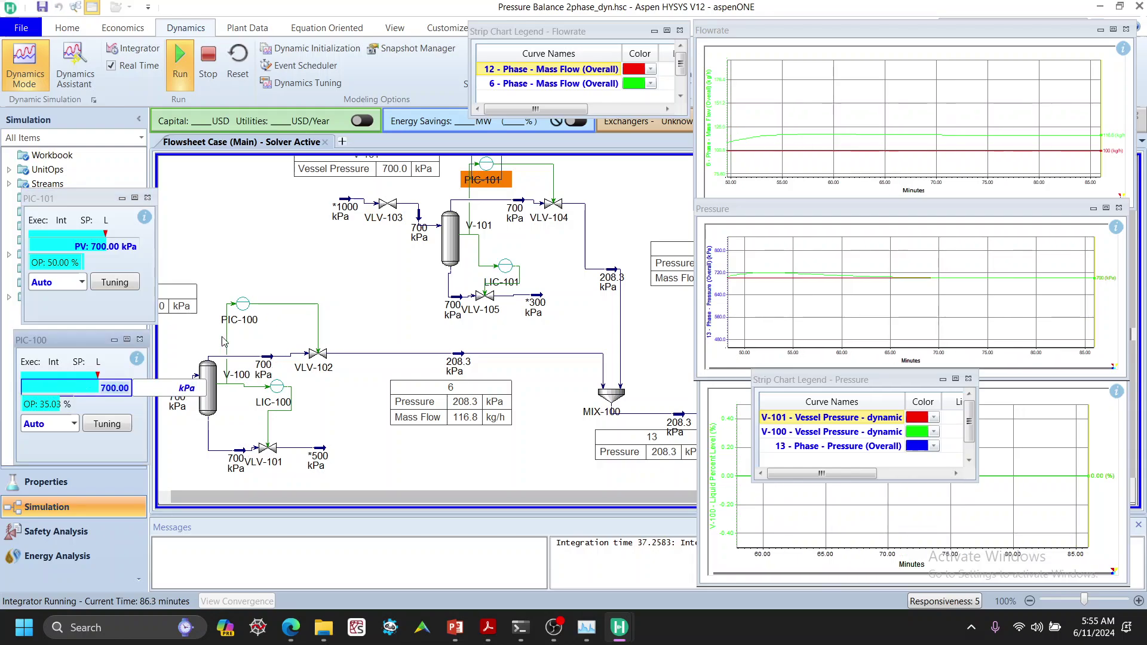
{"action": "left_click", "coordinate": [106, 389]}
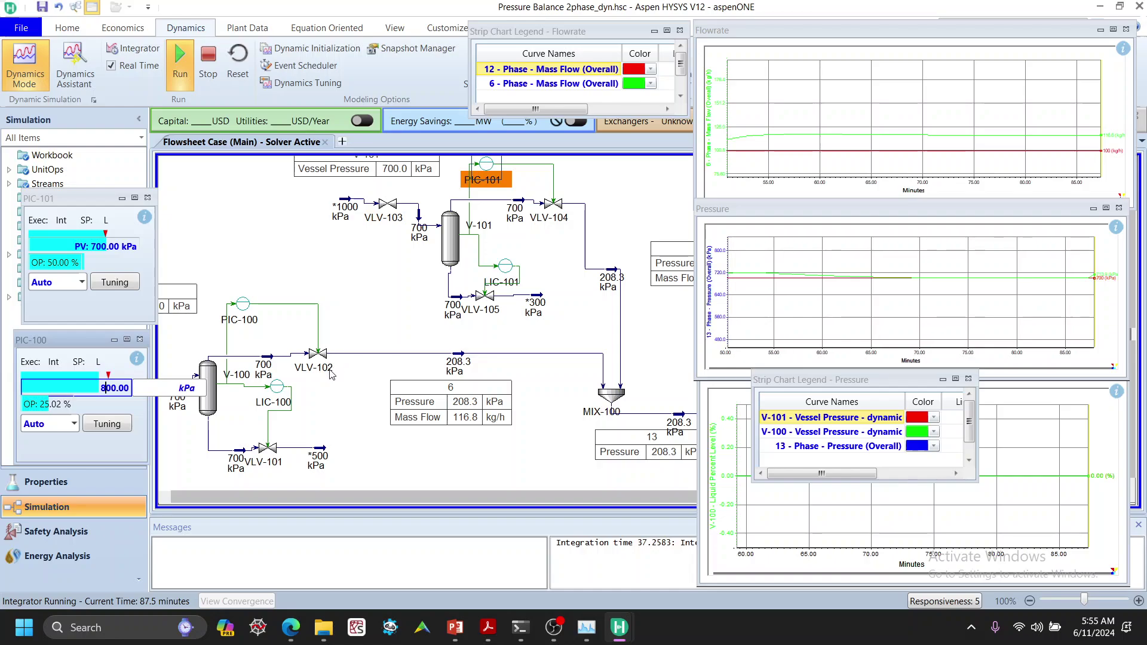
{"action": "left_click", "coordinate": [327, 396]}
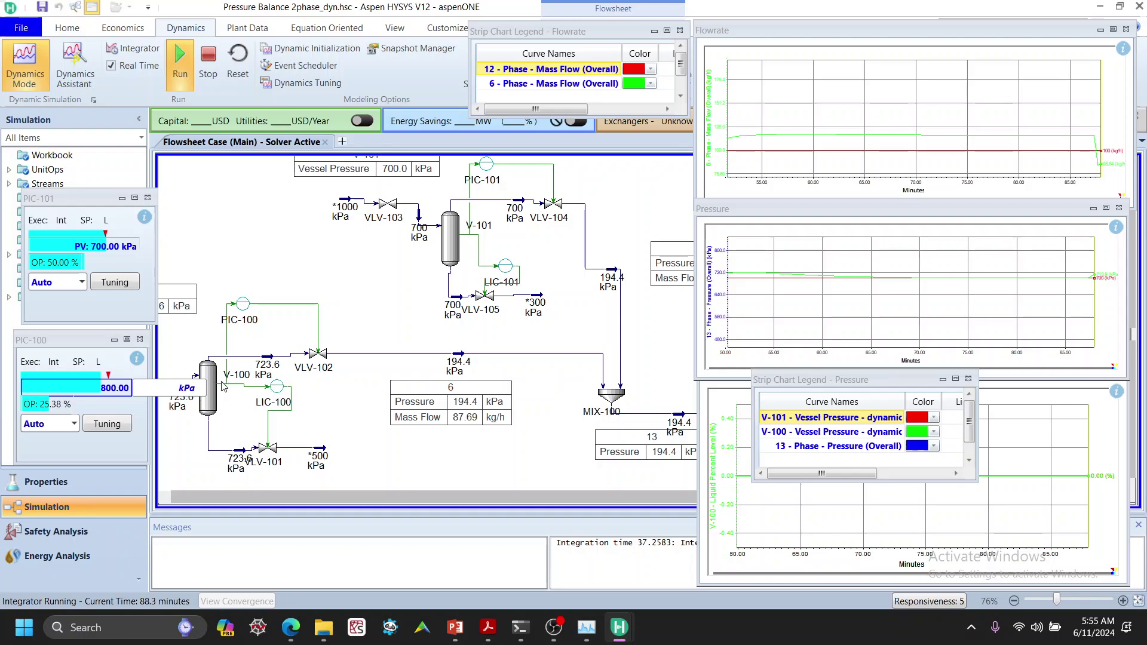
Examine V-100's vessel pressure, VLV-102's pressure drop and percentage opening, and their response on the flowrate and pressure strip charts
{"action": "mouse_move", "coordinate": [230, 387]}
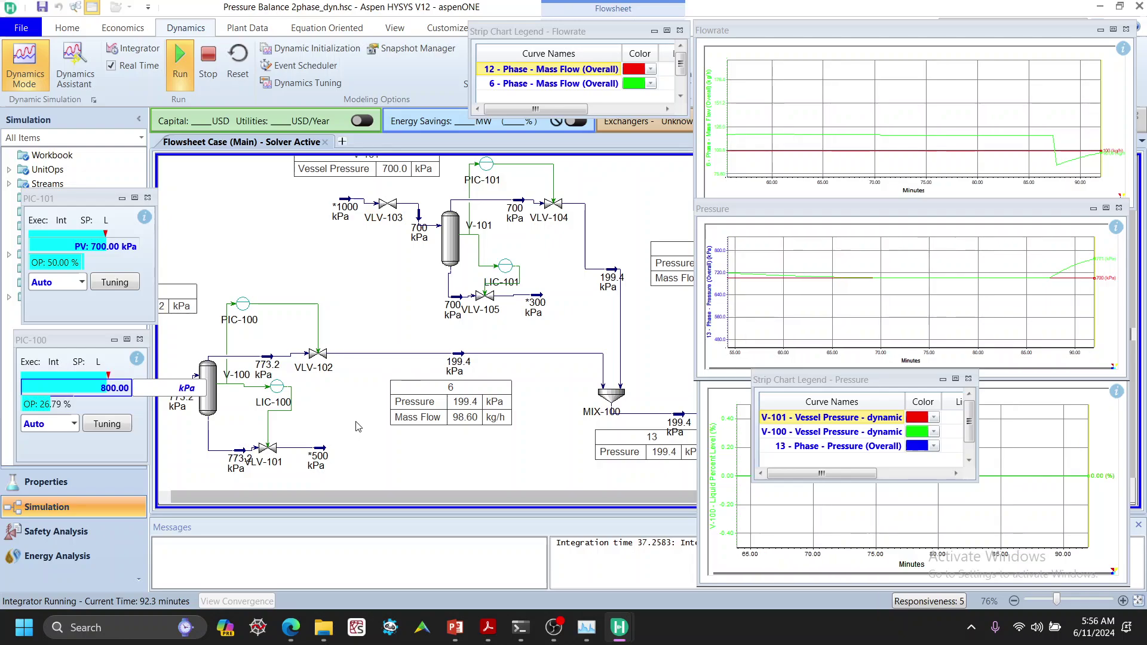
{"action": "mouse_move", "coordinate": [302, 399]}
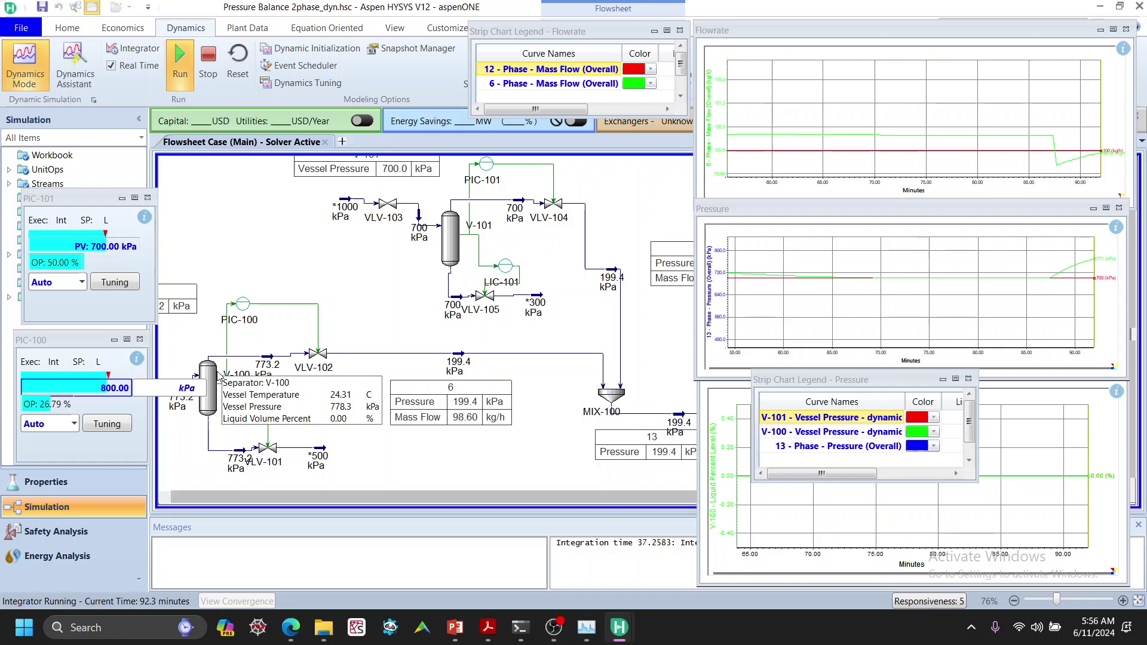
{"action": "mouse_move", "coordinate": [213, 408]}
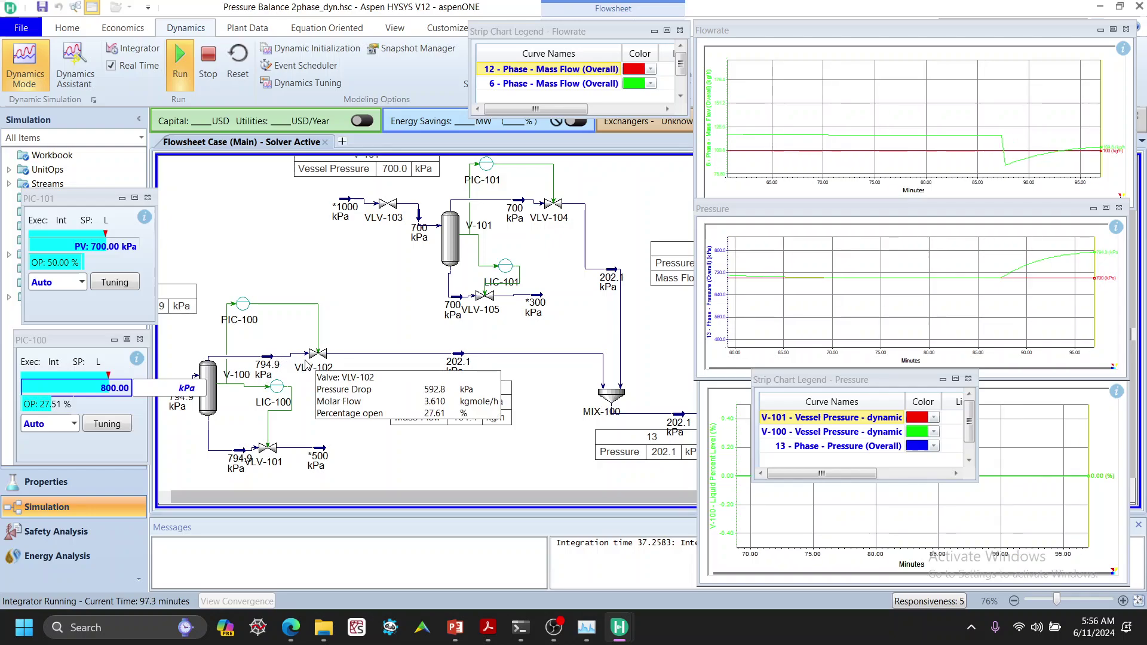
{"action": "mouse_move", "coordinate": [335, 366]}
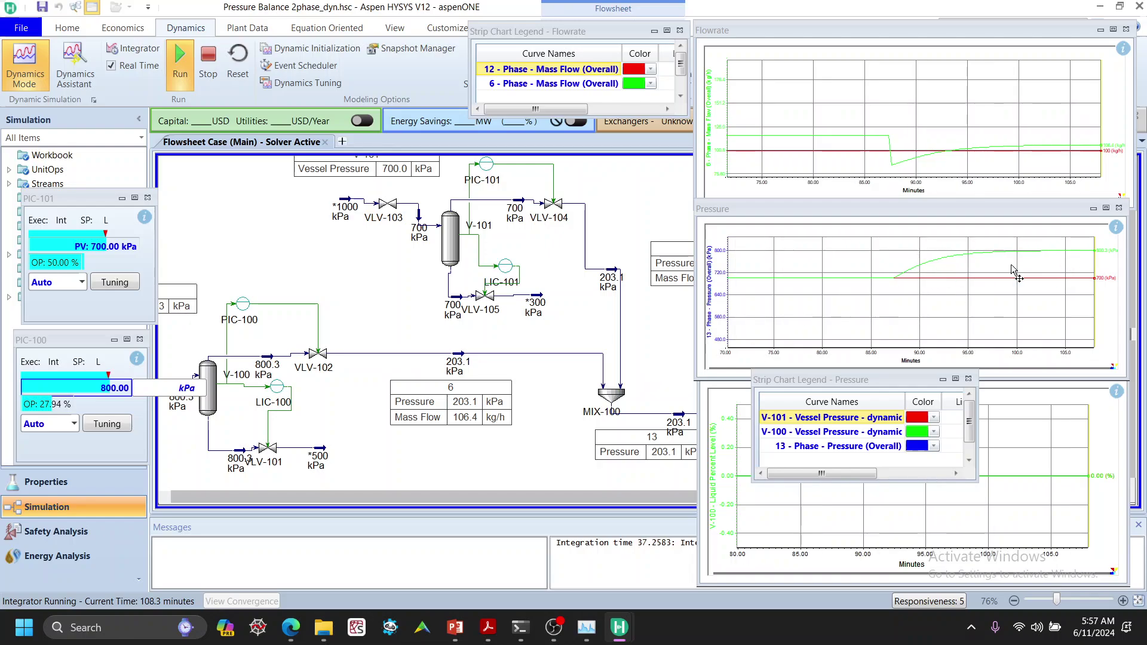
{"action": "mouse_move", "coordinate": [210, 388]}
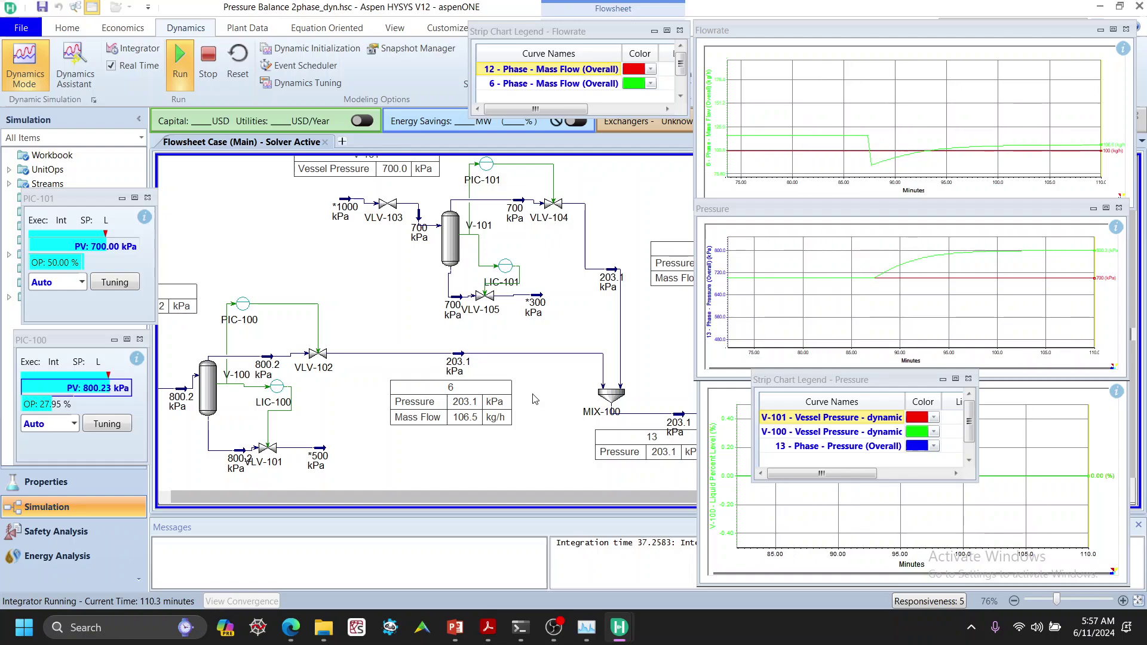
Compare the feed pressures ahead of VLV-100 and VLV-103 with the V-100 outlet pressure and stream 6's pressure and mass flow
{"action": "left_click_drag", "start_coordinate": [356, 423], "coordinate": [474, 357]}
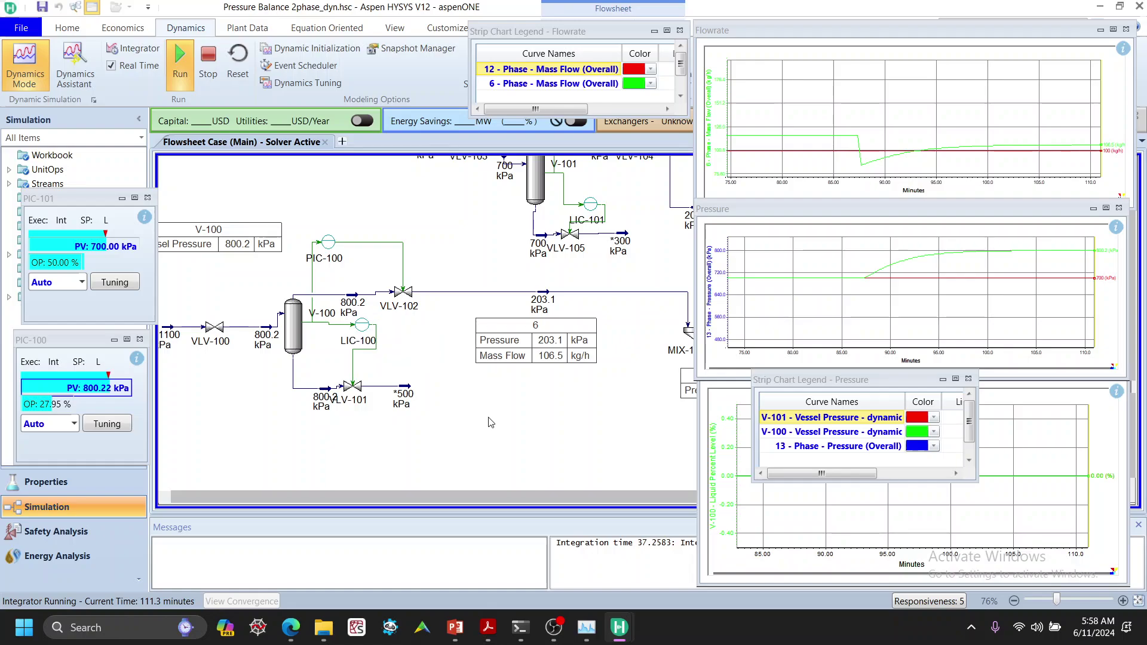
{"action": "left_click_drag", "start_coordinate": [489, 430], "coordinate": [484, 462]}
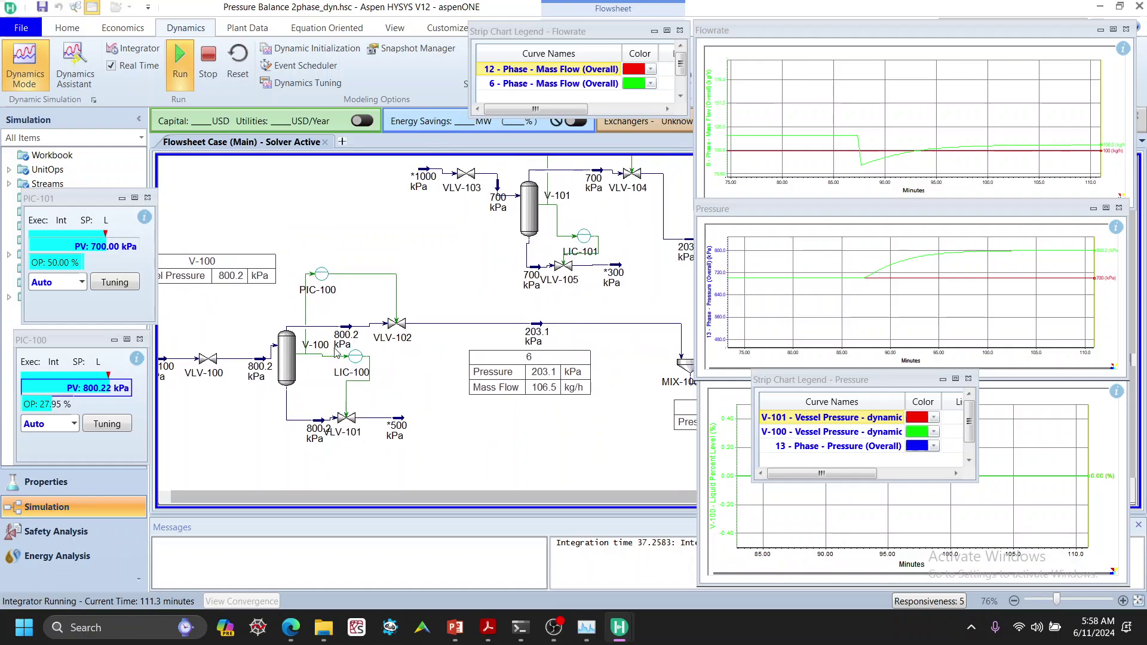
{"action": "mouse_move", "coordinate": [344, 339]}
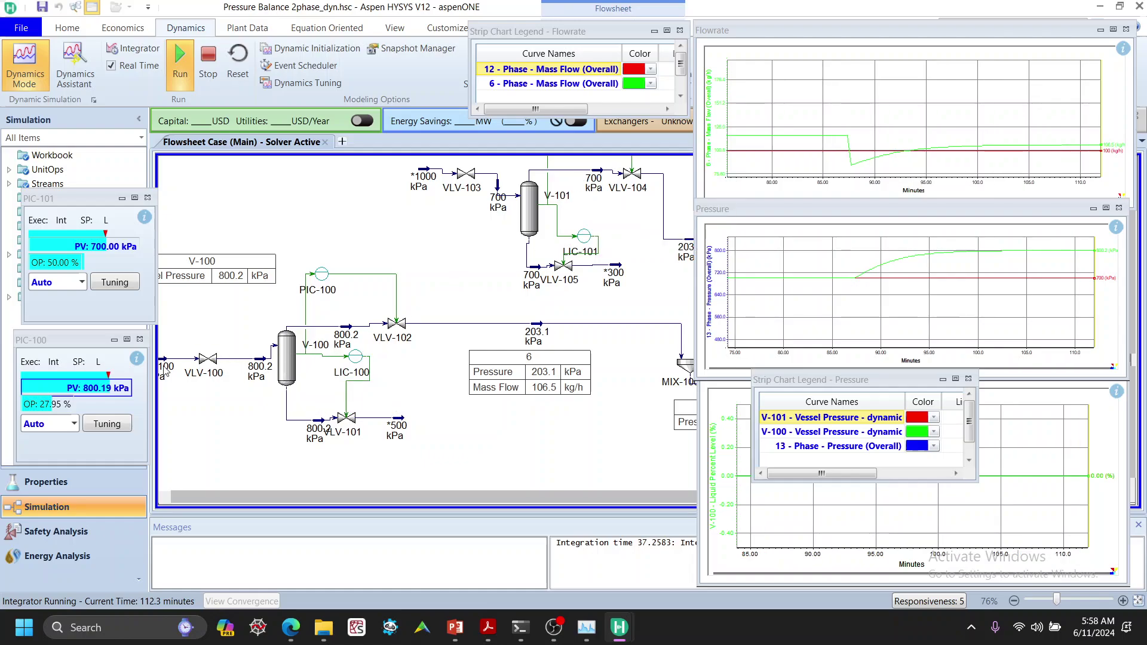
{"action": "mouse_move", "coordinate": [173, 371]}
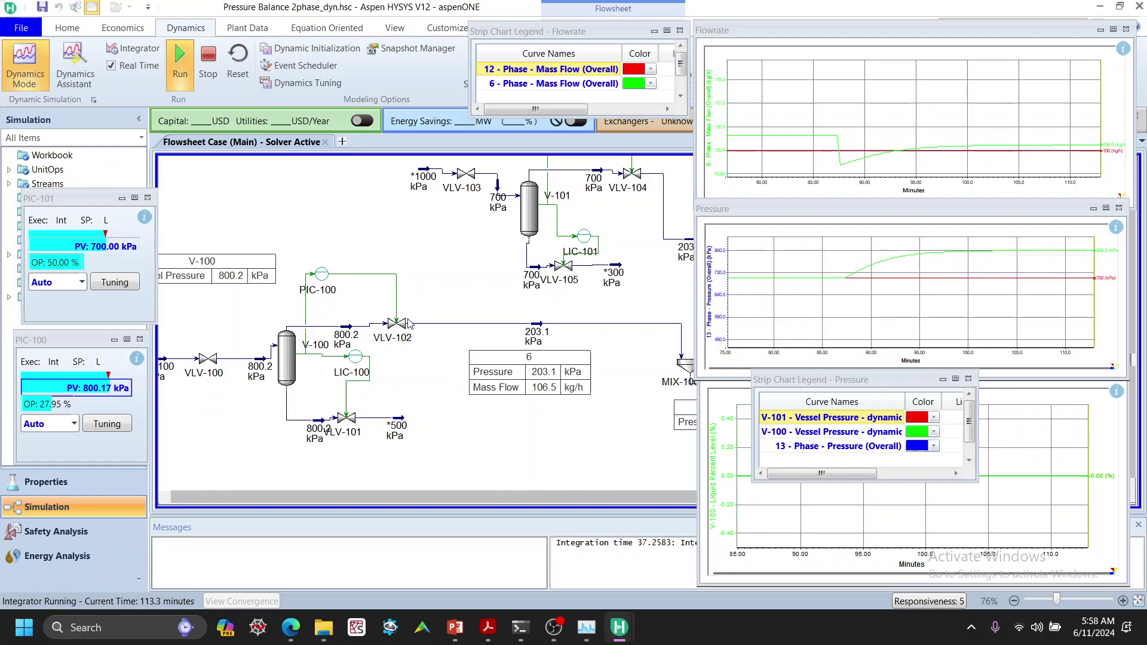
{"action": "mouse_move", "coordinate": [503, 325]}
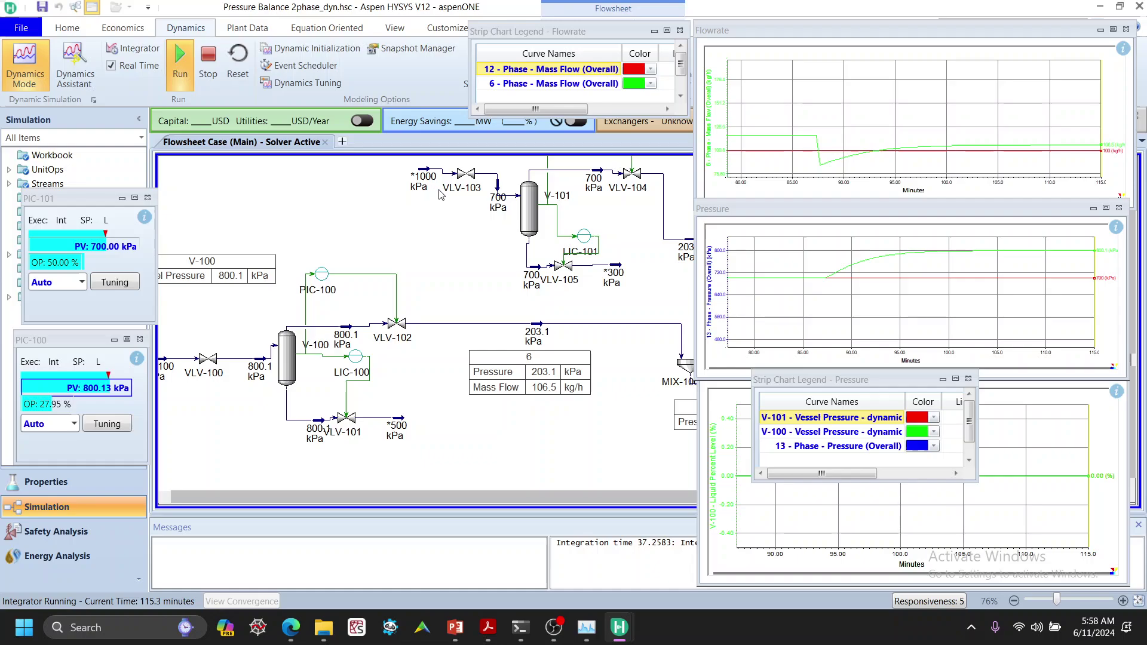
{"action": "mouse_move", "coordinate": [484, 192]}
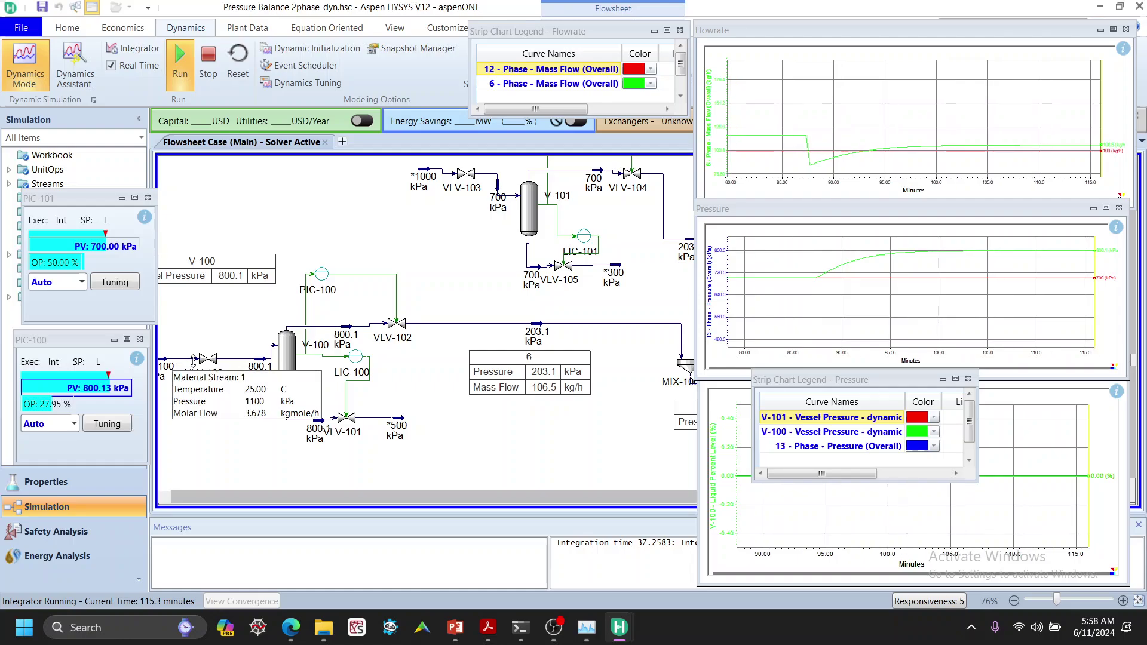
{"action": "mouse_move", "coordinate": [254, 371]}
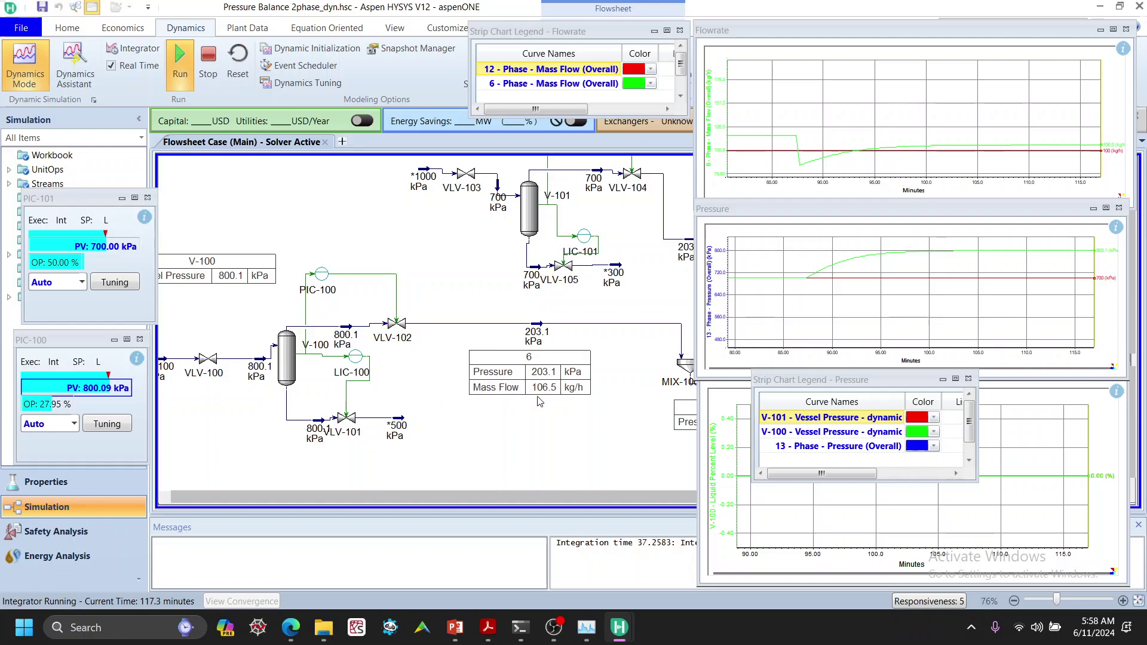
Compare the pressures of streams 6, 12 and 13 around MIX-100 and the mass flows of streams 6 and 12
{"action": "left_click_drag", "start_coordinate": [561, 412], "coordinate": [415, 409]}
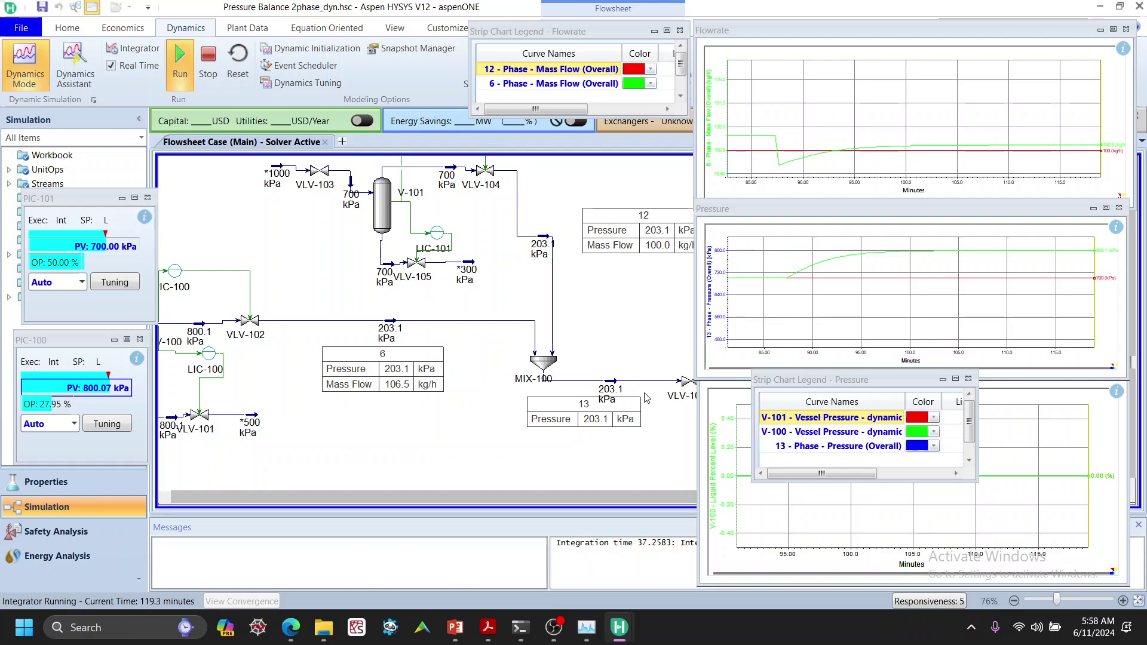
{"action": "scroll", "coordinate": [584, 366], "scroll_direction": "up", "scroll_amount": 2}
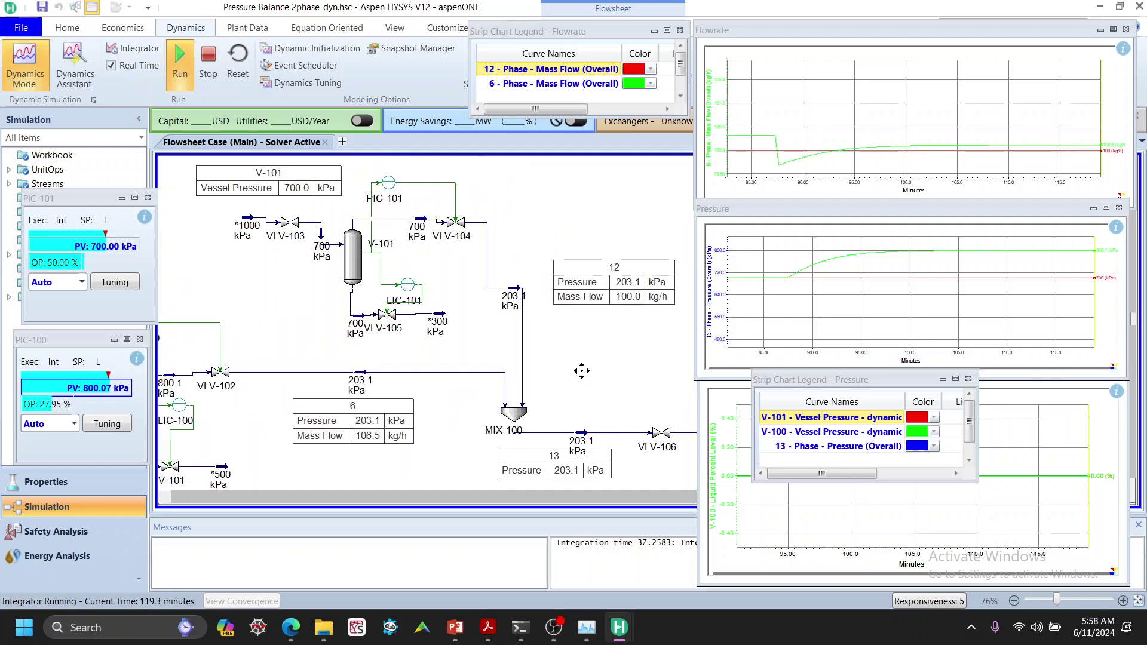
{"action": "left_click_drag", "start_coordinate": [585, 368], "coordinate": [596, 358]}
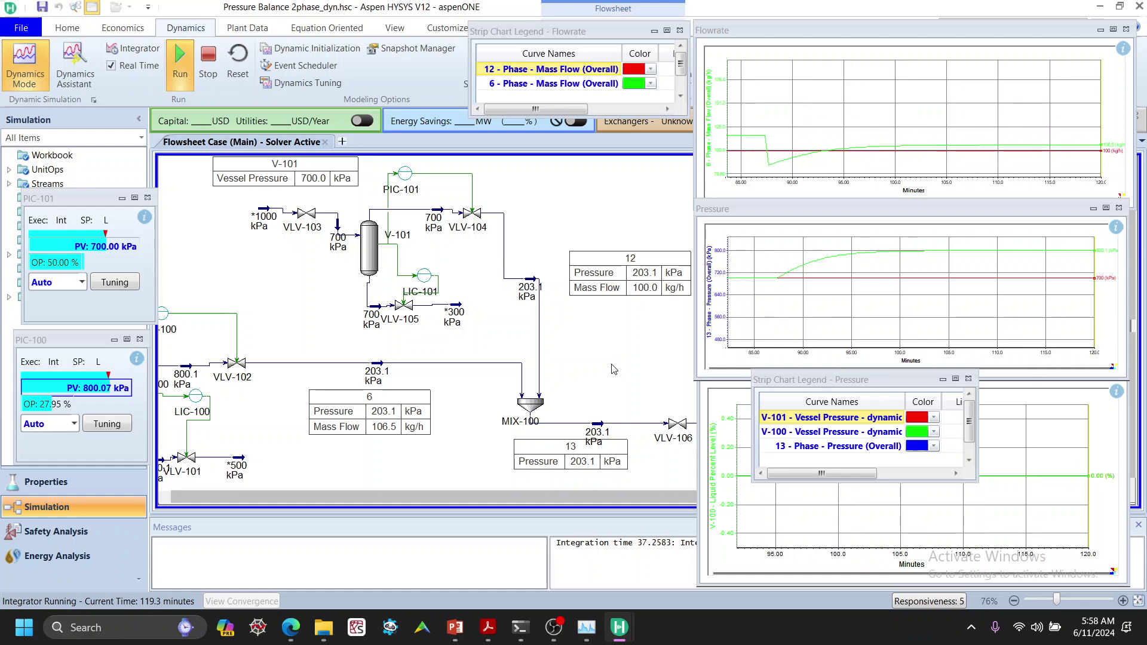